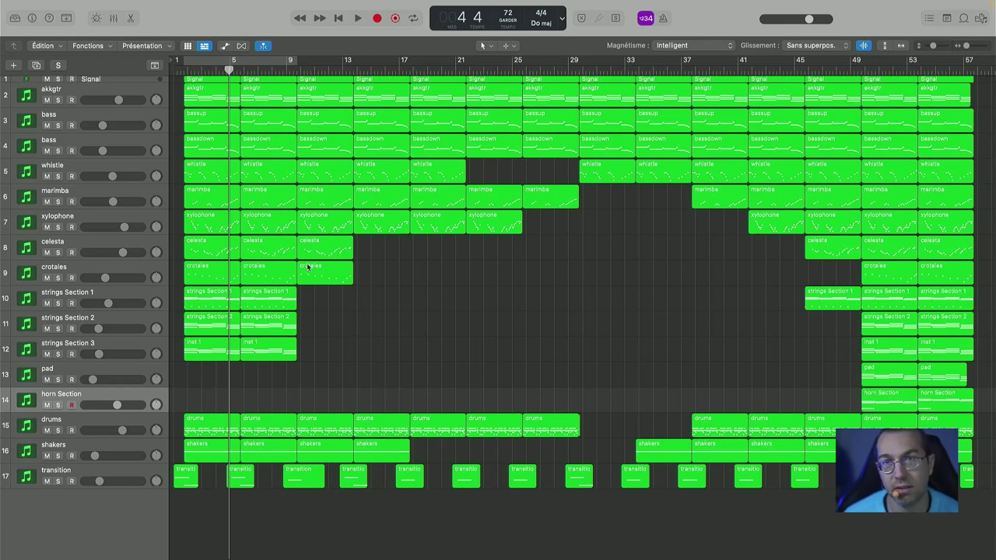
- Start playback around bar 4 and inspect the akkgtr track's notes in the piano roll
mouse_move(373, 14)
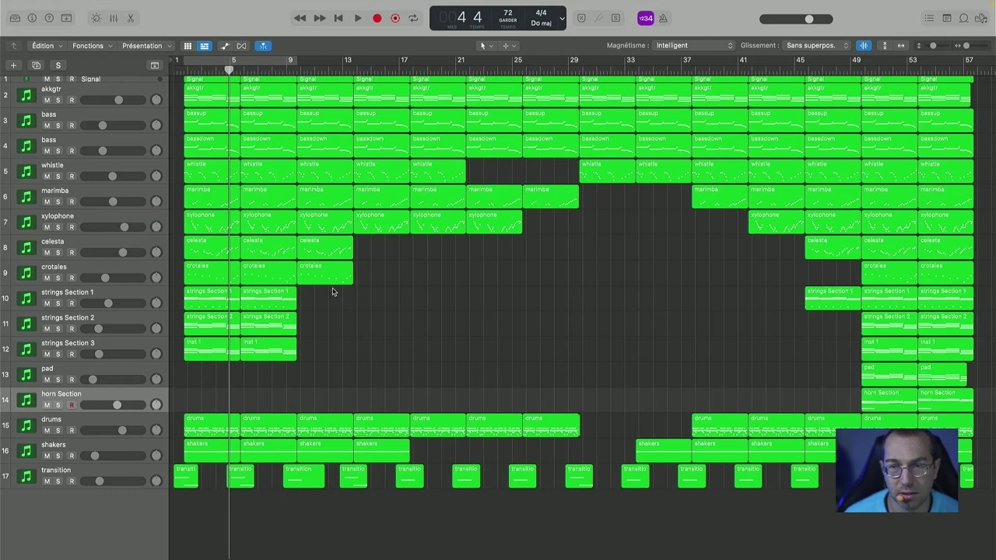
mouse_move(331, 3)
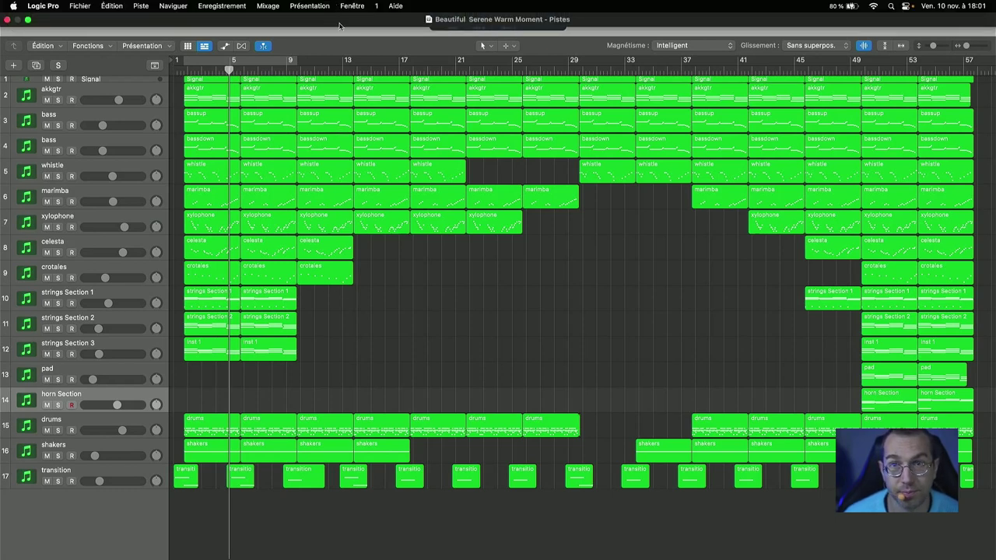
left_click(338, 18)
key("space")
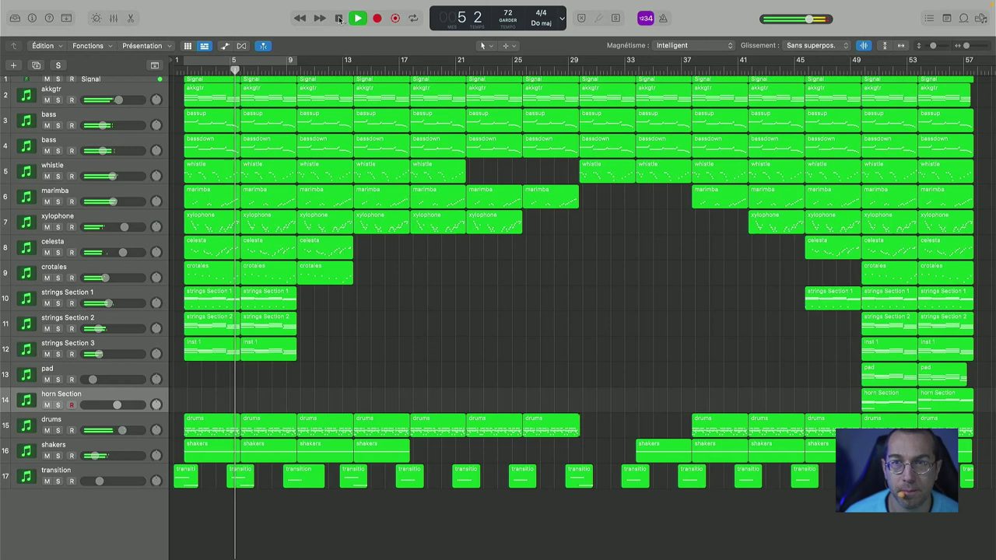
left_click(137, 93)
key("p")
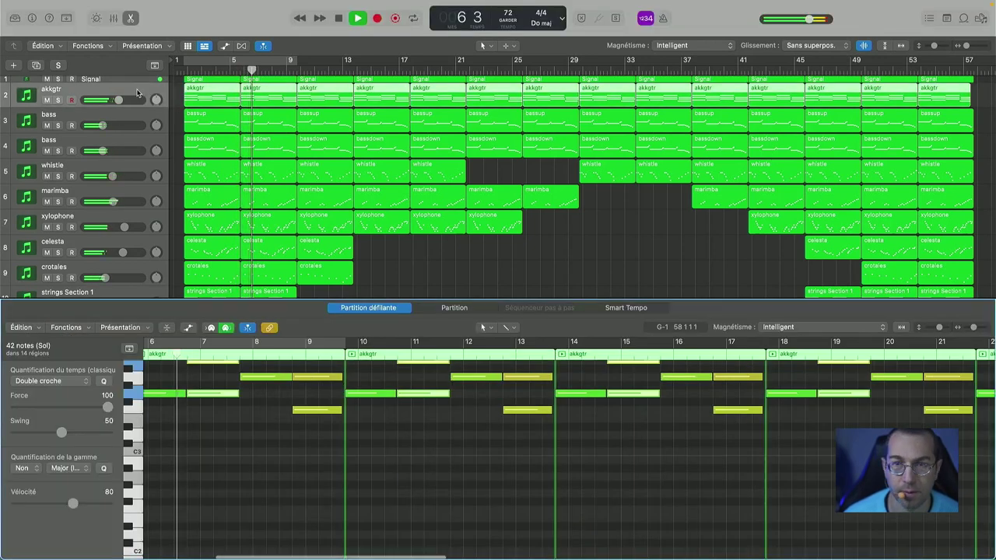
scroll(226, 447, "up", 2)
scroll(225, 447, "up", 6)
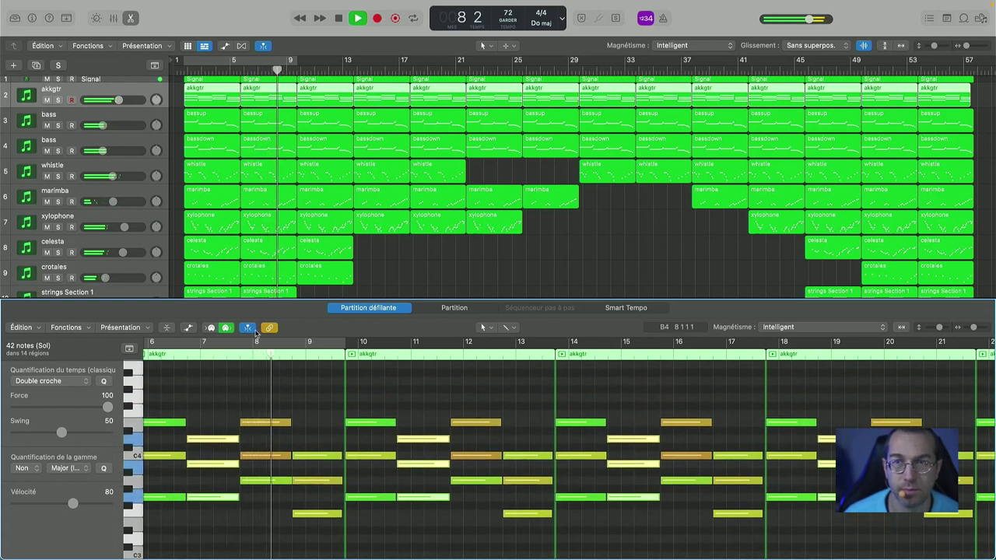
- Inspect the notes of both bass tracks, the whistle, the marimba and the xylophone one after another during playback
left_click(125, 121)
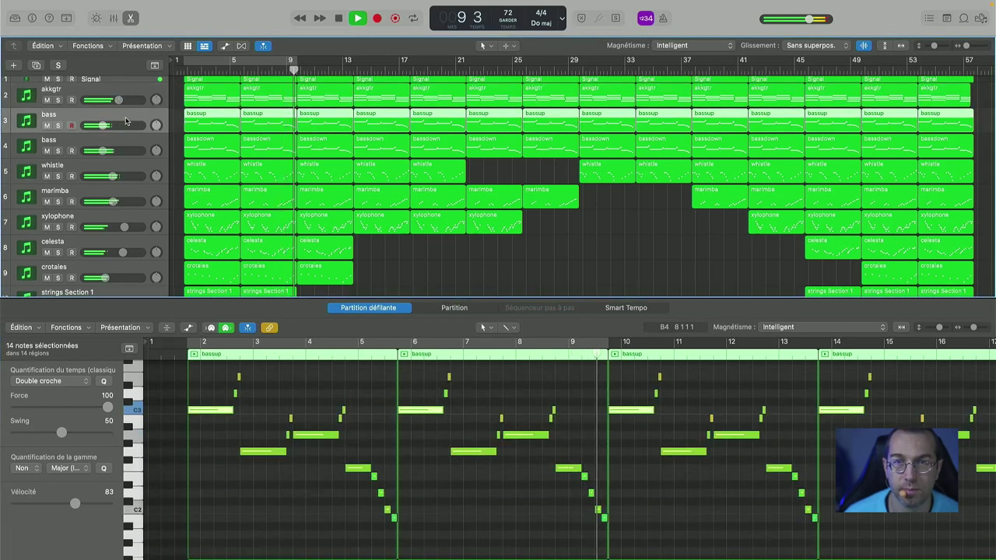
left_click(128, 145)
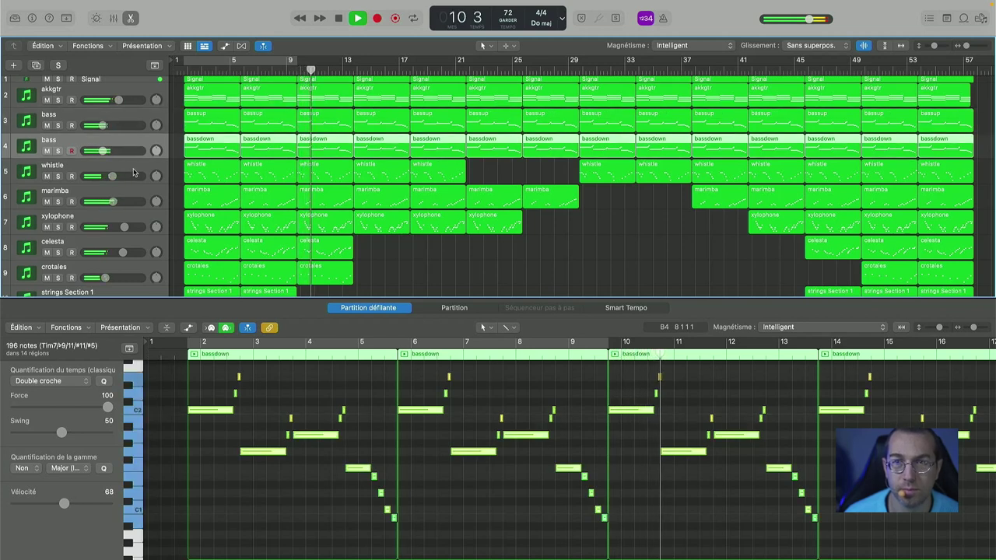
left_click(134, 176)
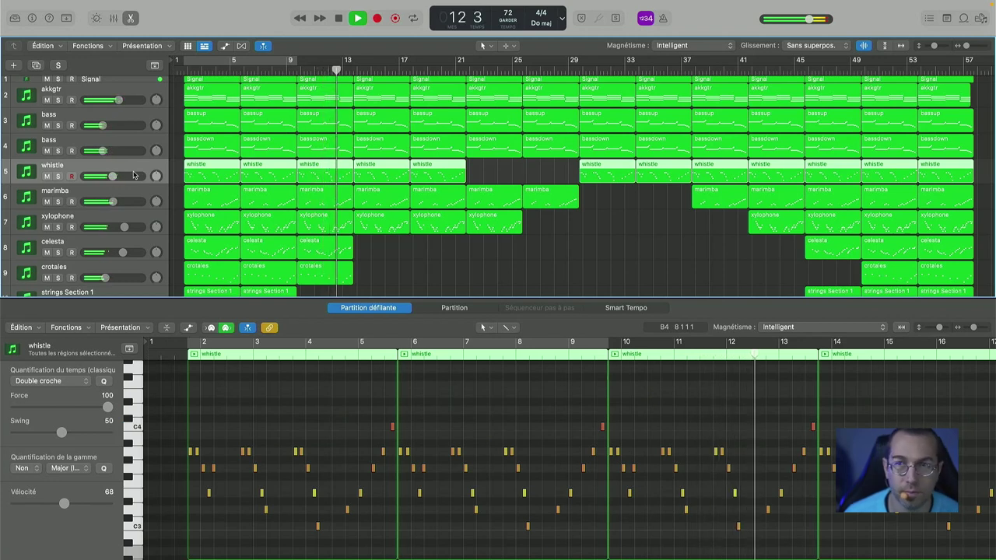
left_click(122, 195)
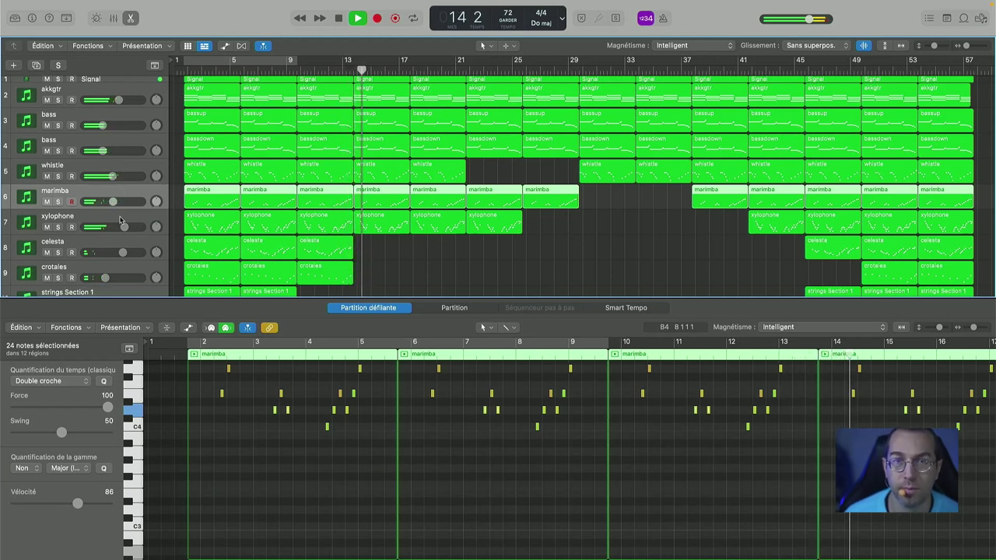
left_click(120, 220)
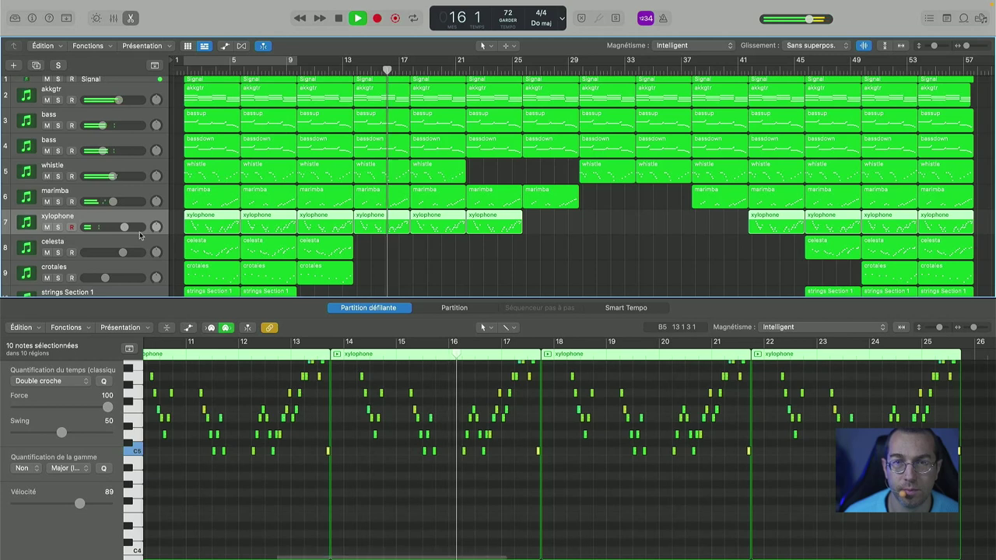
- Show the drums track's notes in the piano roll while the arrangement plays
scroll(150, 260, "down", 5)
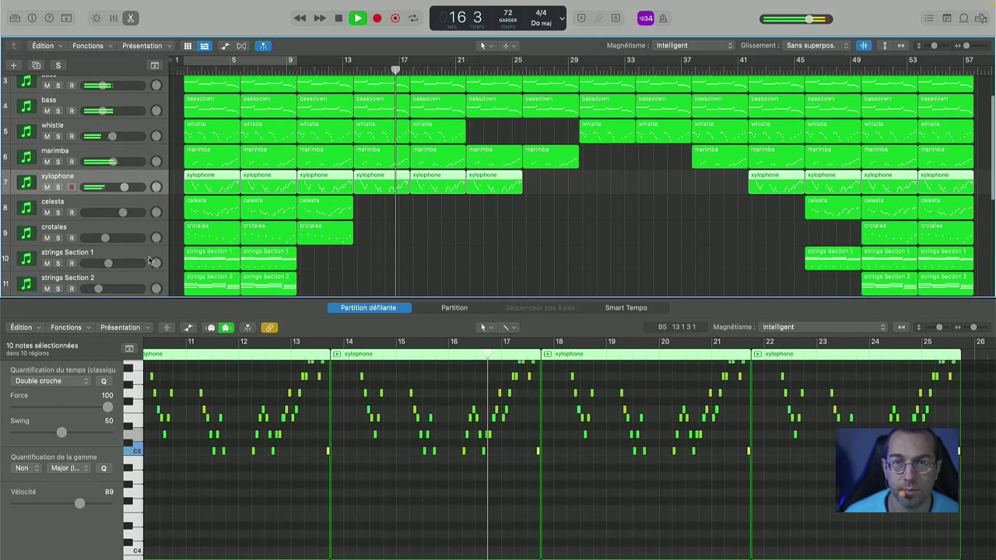
scroll(150, 261, "down", 4)
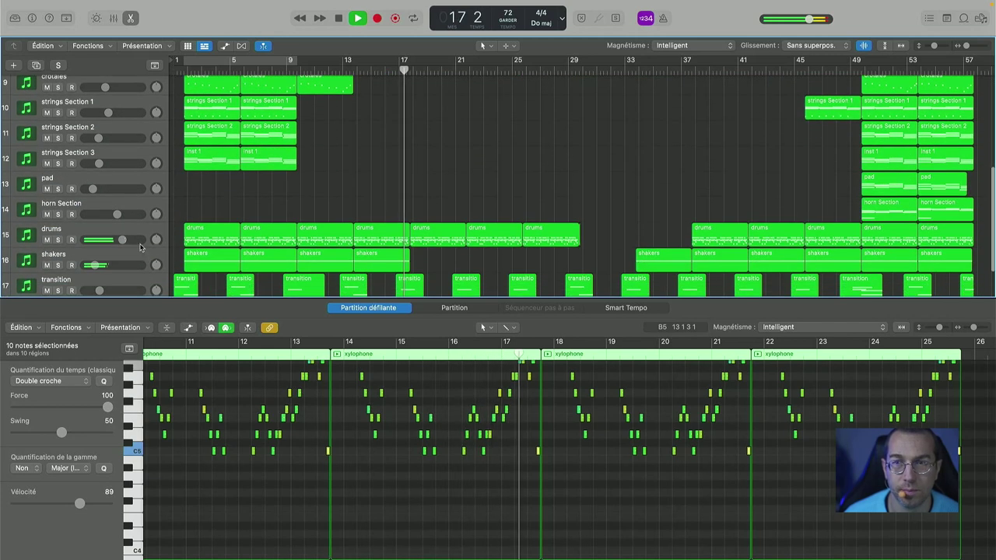
left_click(132, 235)
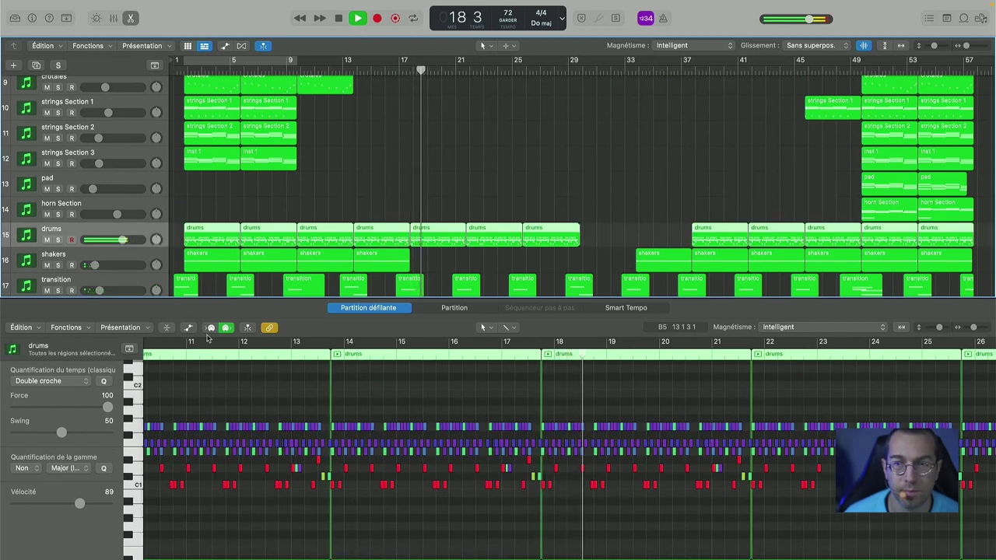
- Return to the marimba track and follow its notes in the piano roll around bar 22
scroll(196, 270, "up", 5)
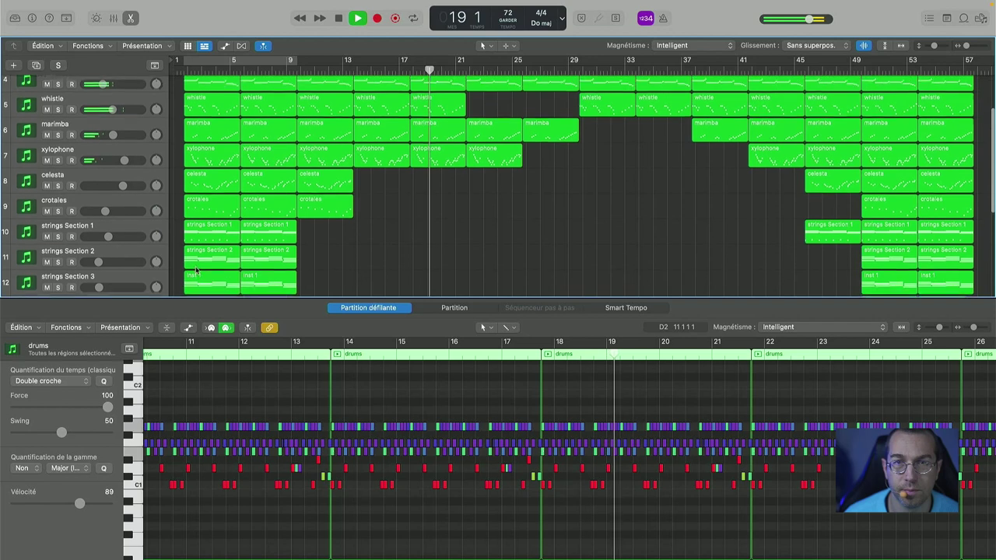
left_click(174, 145)
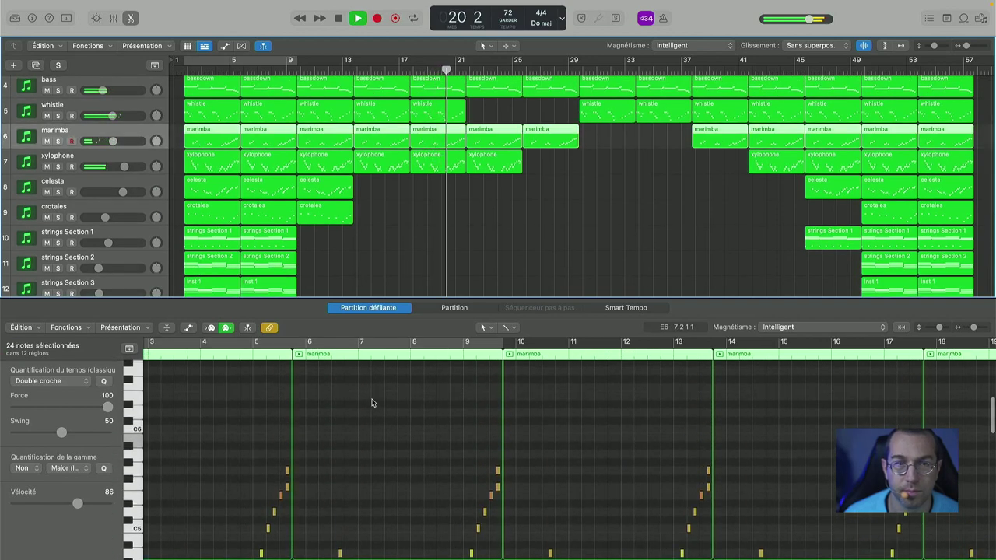
scroll(372, 404, "down", 2)
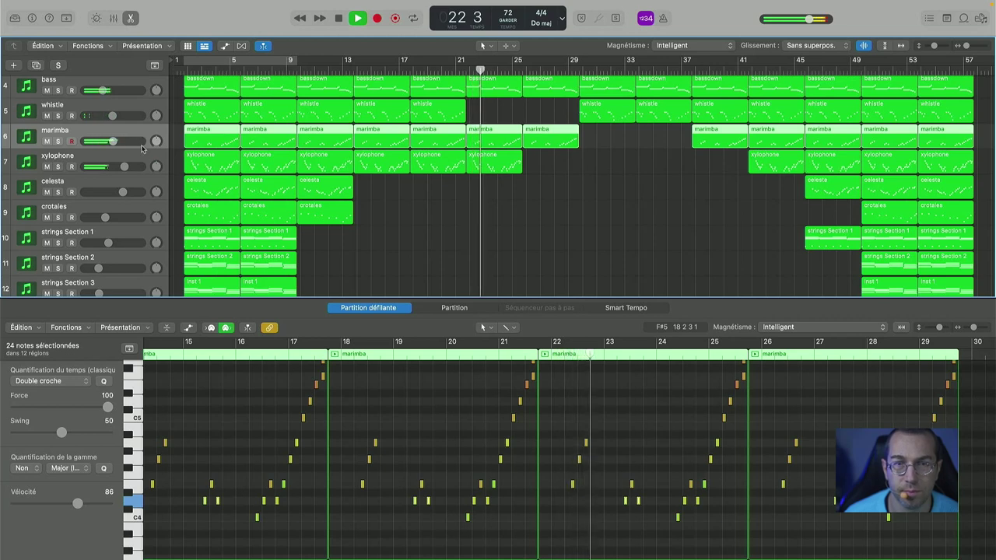
- Show the xylophone track's notes and follow them to the region ending before bar 26
left_click(138, 163)
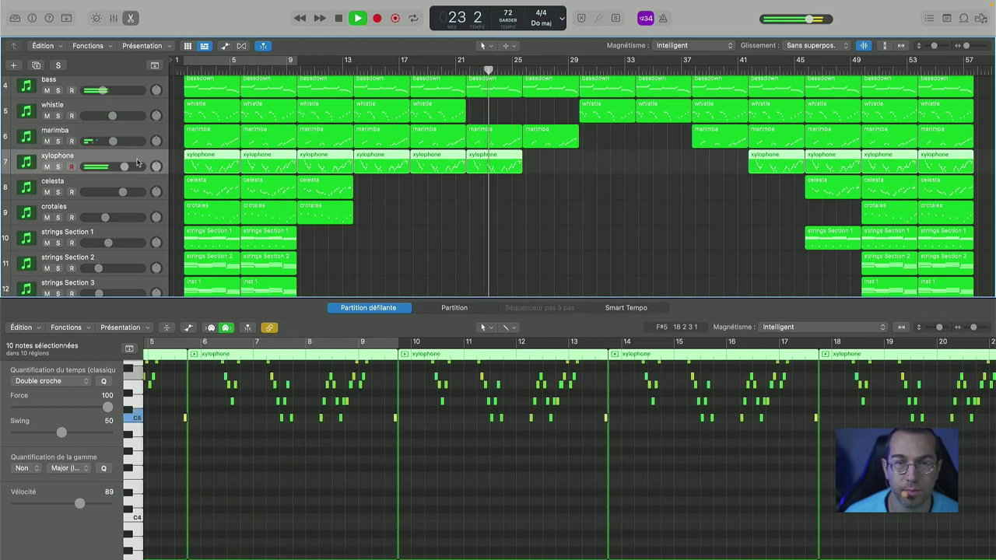
scroll(468, 443, "right", 10)
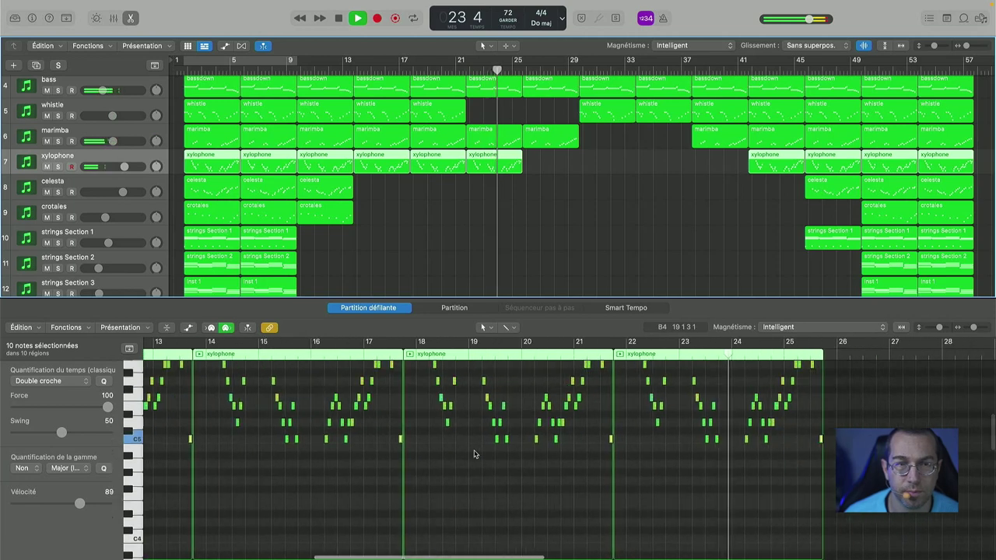
scroll(474, 454, "right", 3)
scroll(474, 454, "up", 4)
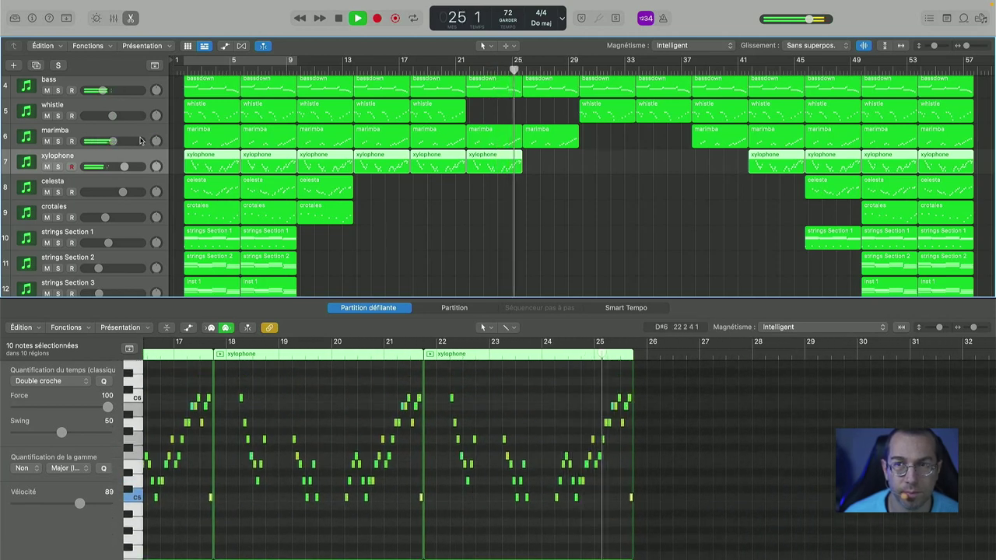
- Switch back to the marimba track and follow its notes through the region ending before bar 30
left_click(137, 135)
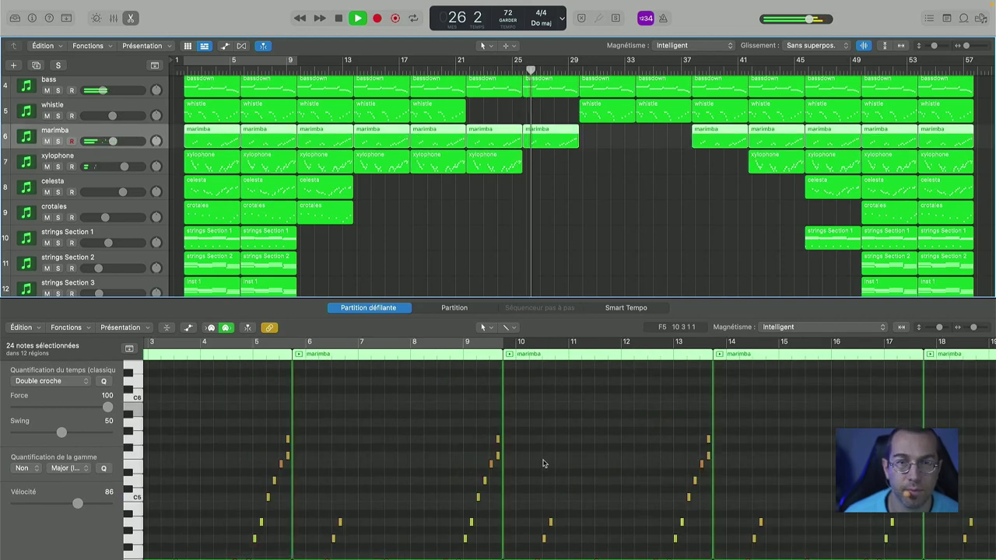
scroll(543, 464, "right", 15)
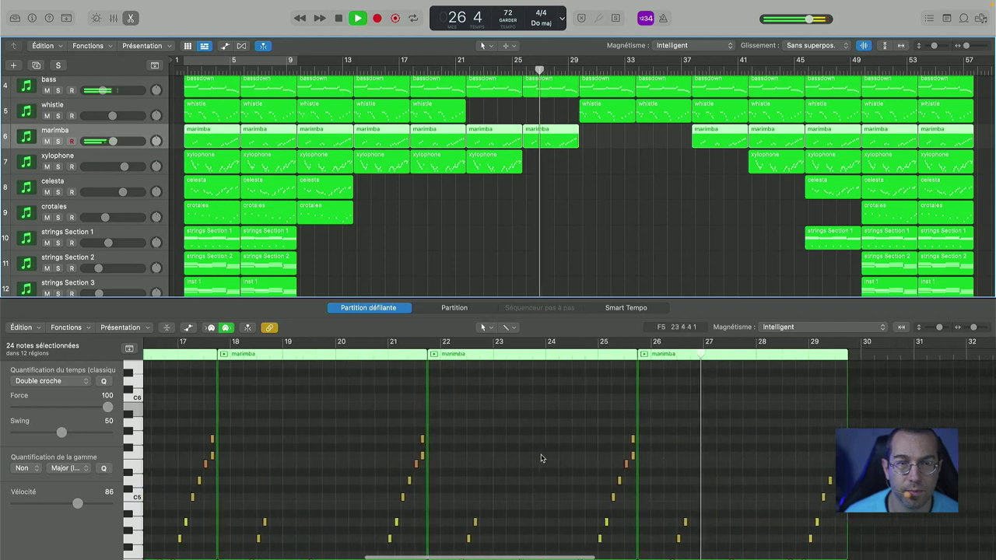
scroll(541, 458, "right", 1)
scroll(515, 485, "down", 5)
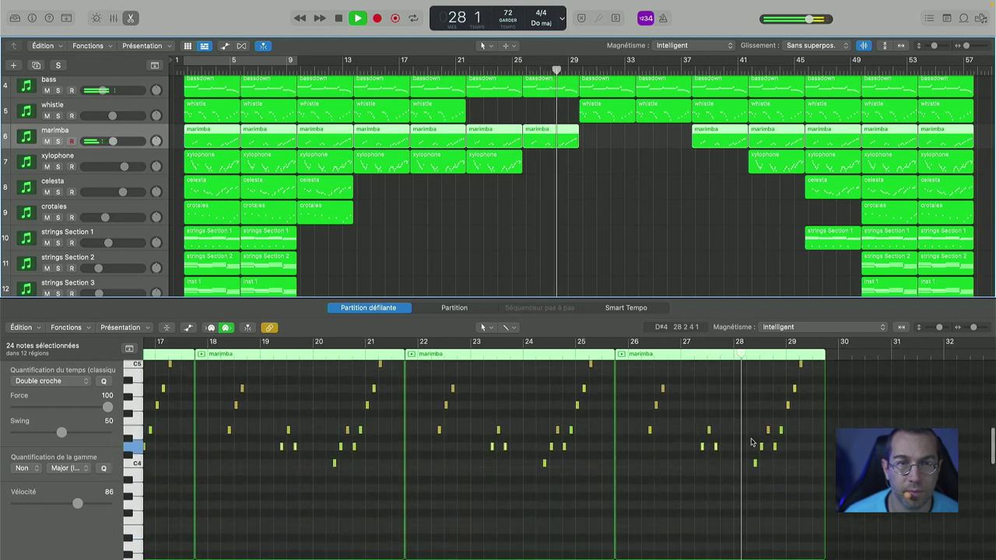
scroll(752, 443, "right", 5)
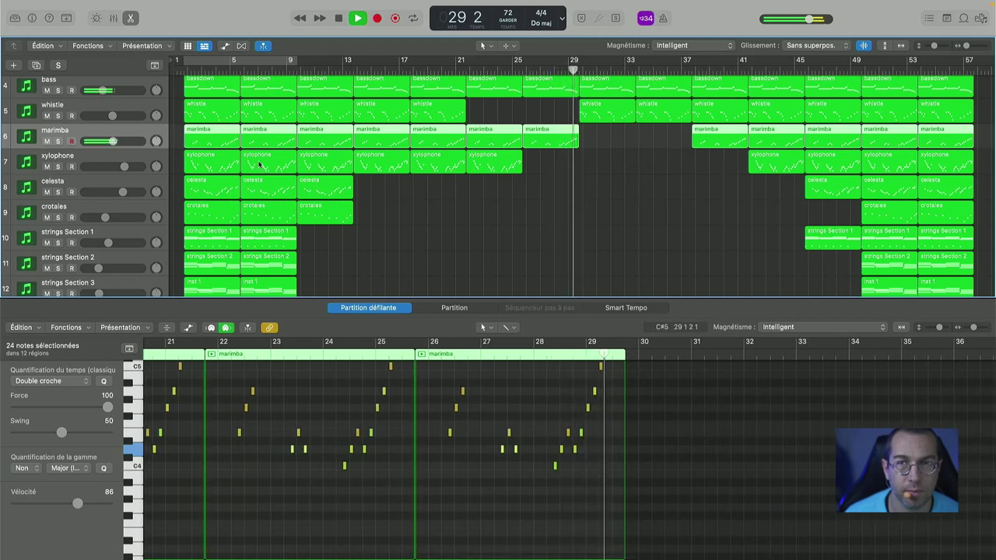
- Show the whistle track's notes and follow playback through its regions from bar 30 onward
left_click(132, 110)
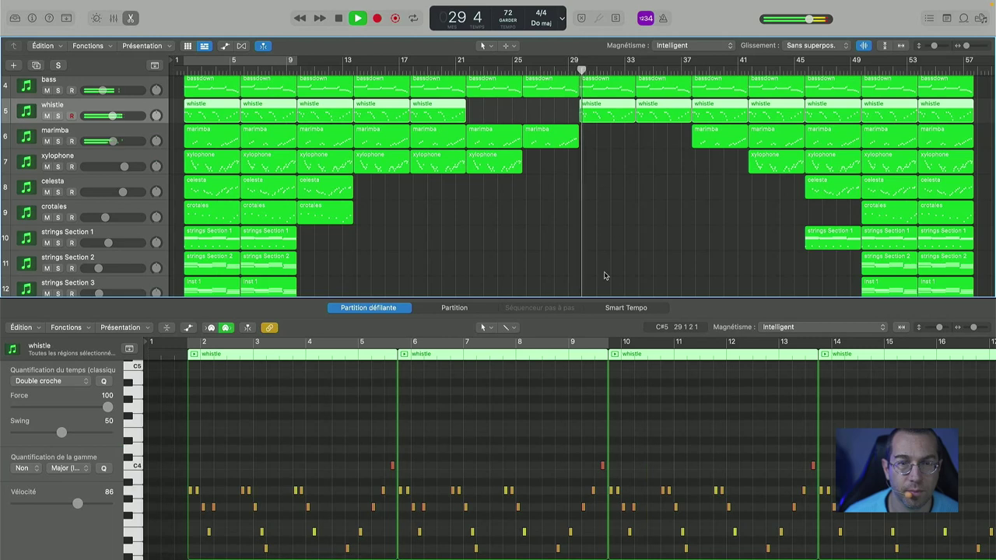
scroll(734, 528, "right", 5)
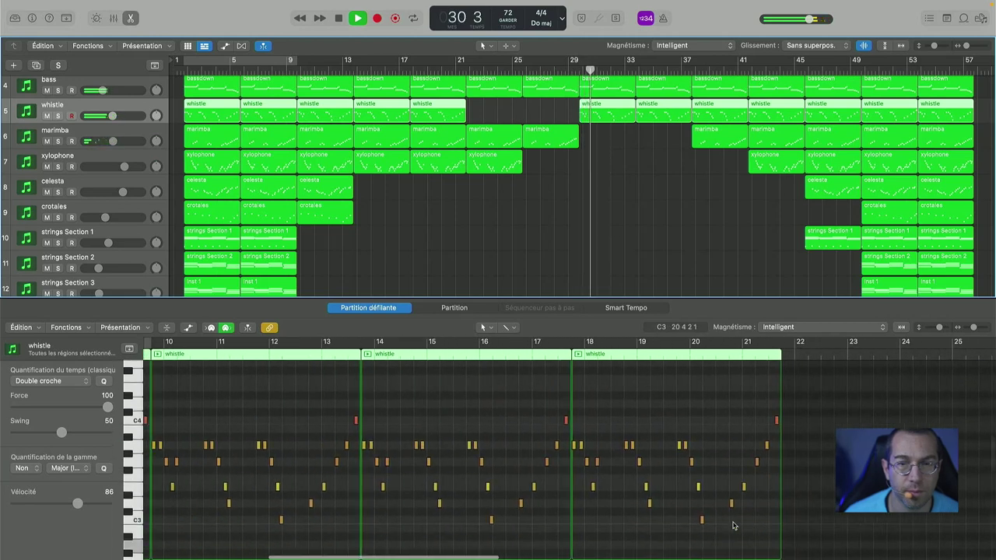
scroll(458, 476, "left", 5)
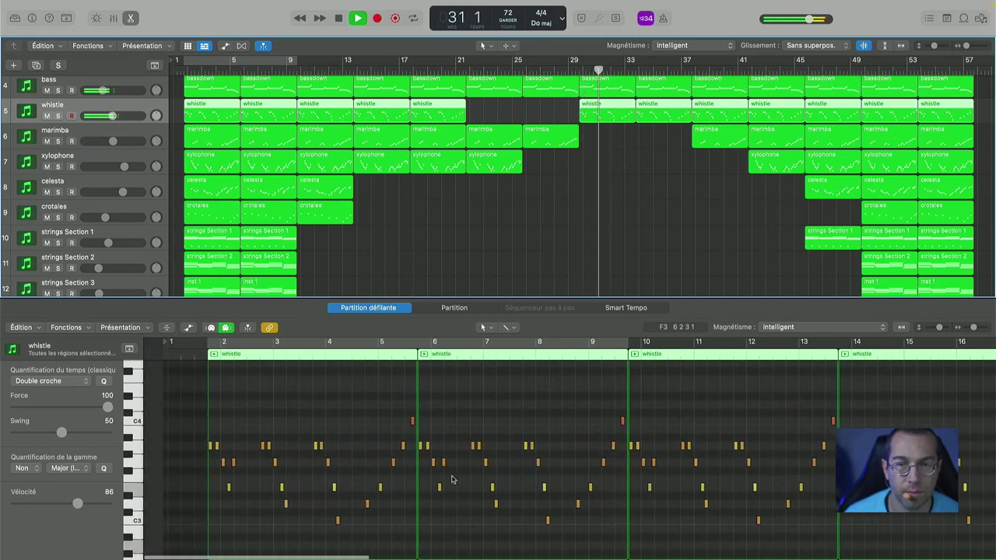
scroll(452, 480, "down", 3)
scroll(451, 479, "right", 6)
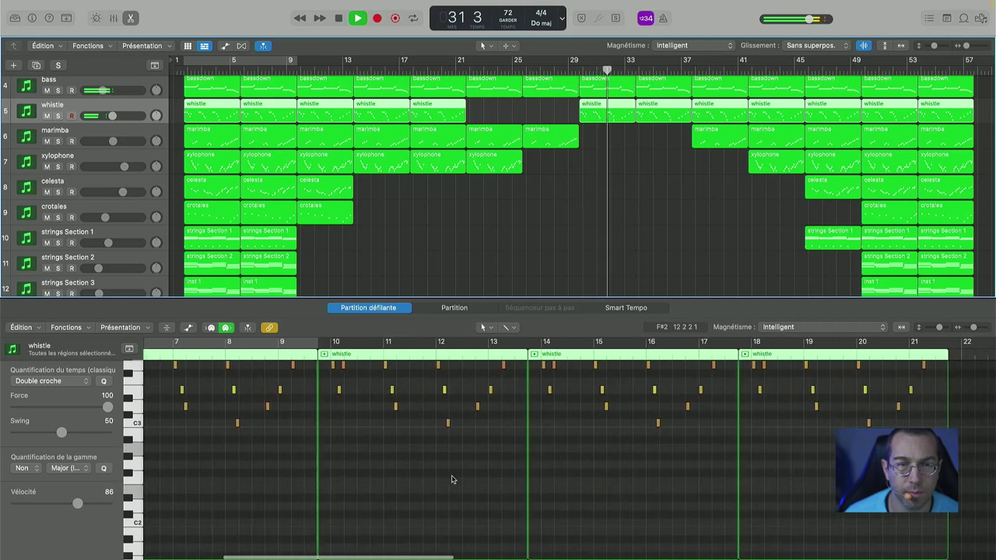
scroll(451, 480, "right", 12)
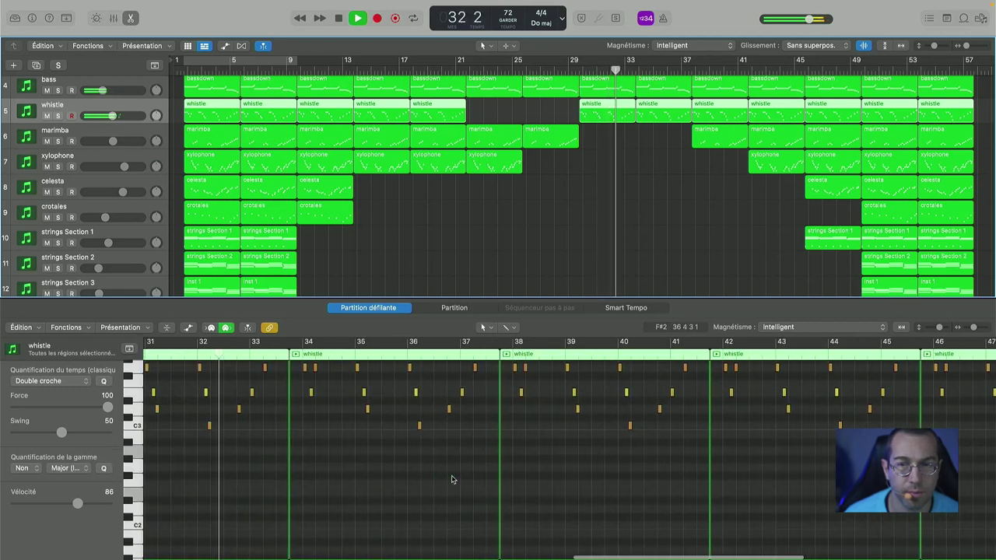
scroll(452, 479, "up", 3)
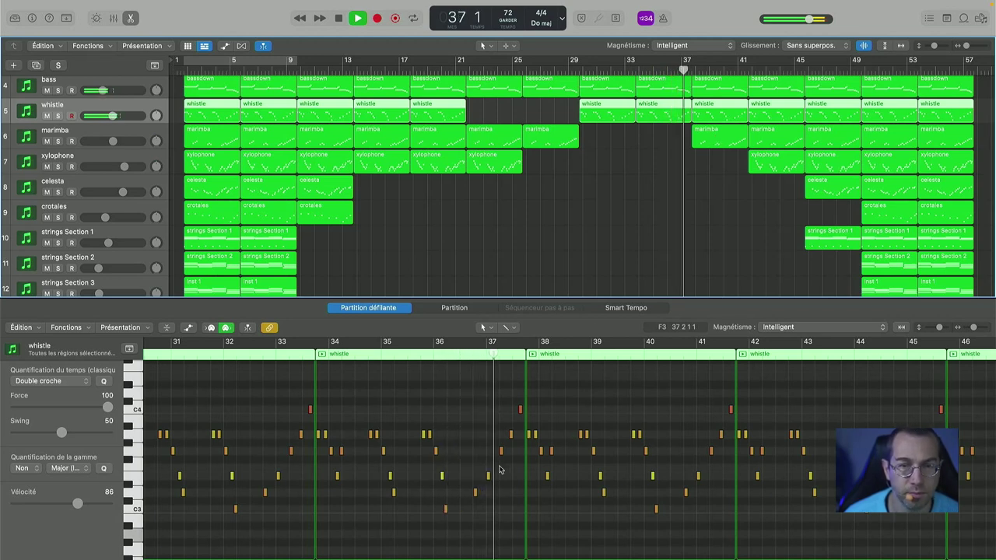
- Inspect the notes of the marimba region starting near bar 38 and the xylophone region starting near bar 42
left_click(715, 141)
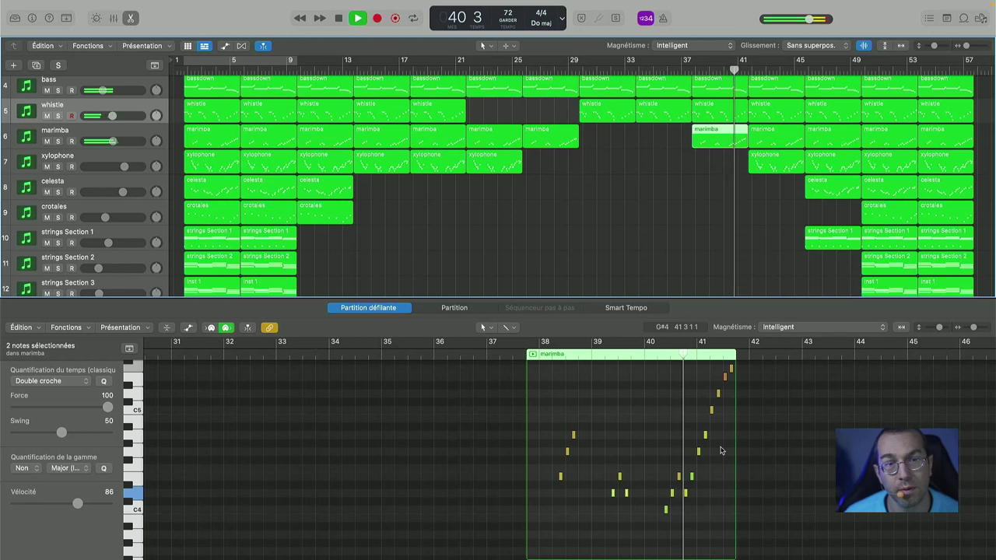
left_click(781, 164)
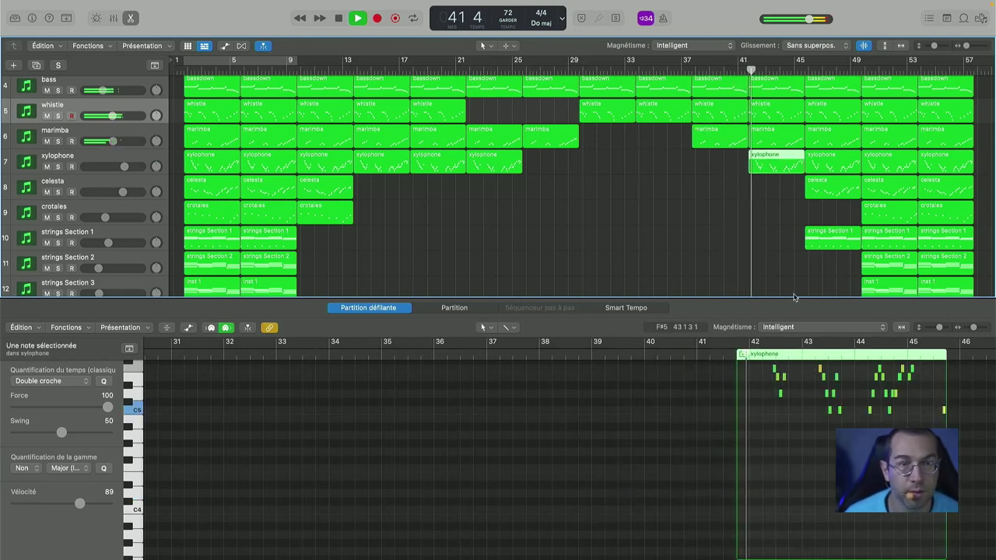
scroll(785, 456, "up", 3)
scroll(786, 457, "right", 3)
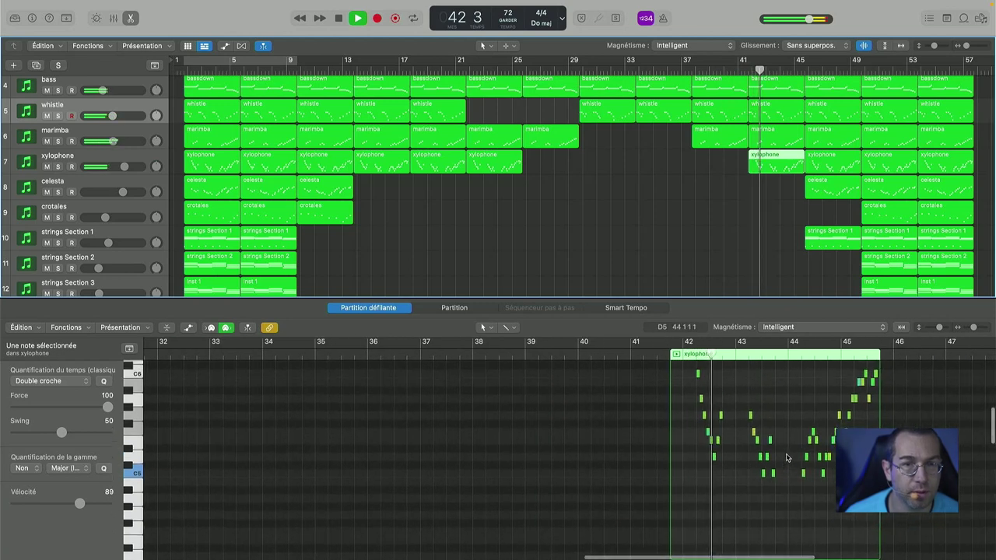
scroll(786, 458, "right", 5)
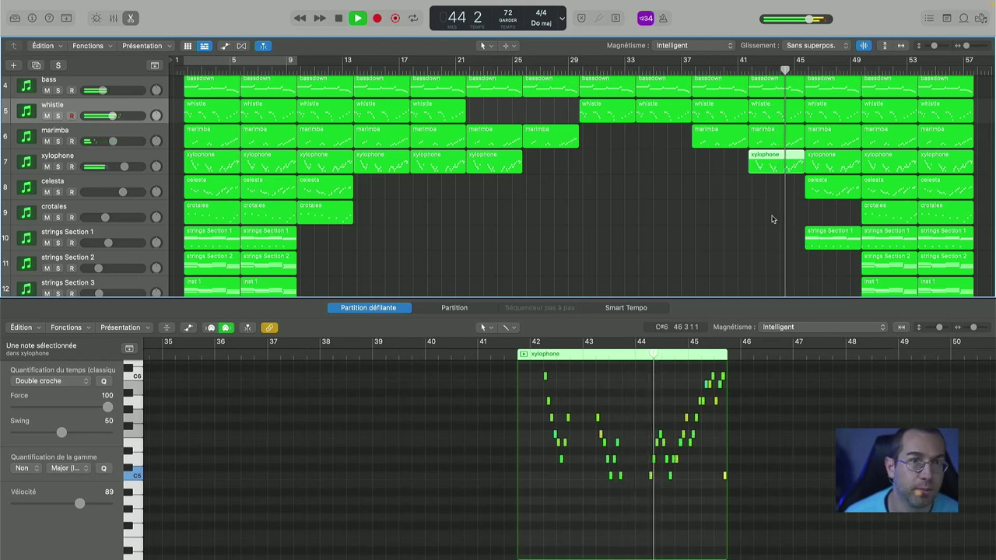
- Show the notes of the celesta region starting near bar 46
scroll(772, 219, "right", 2)
scroll(779, 223, "down", 1)
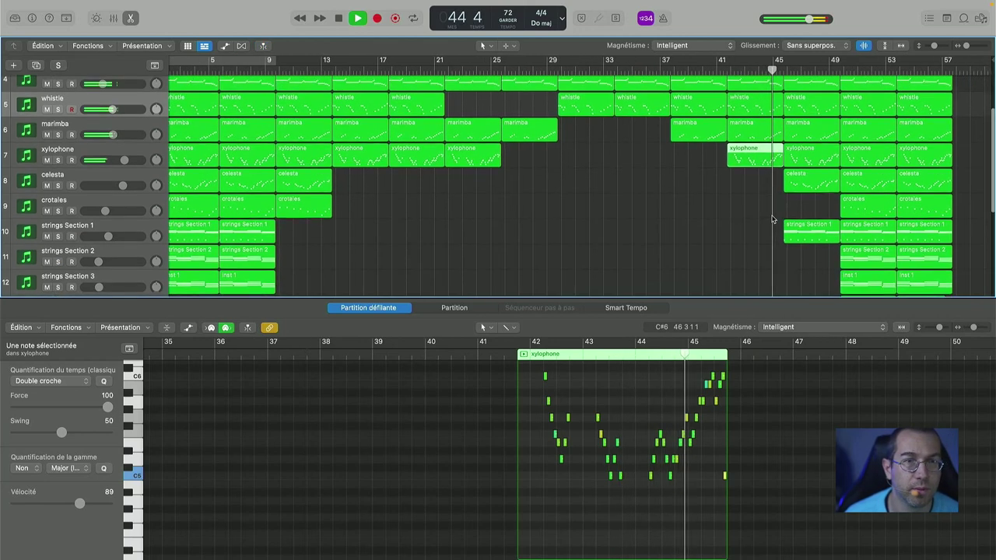
scroll(795, 218, "down", 2)
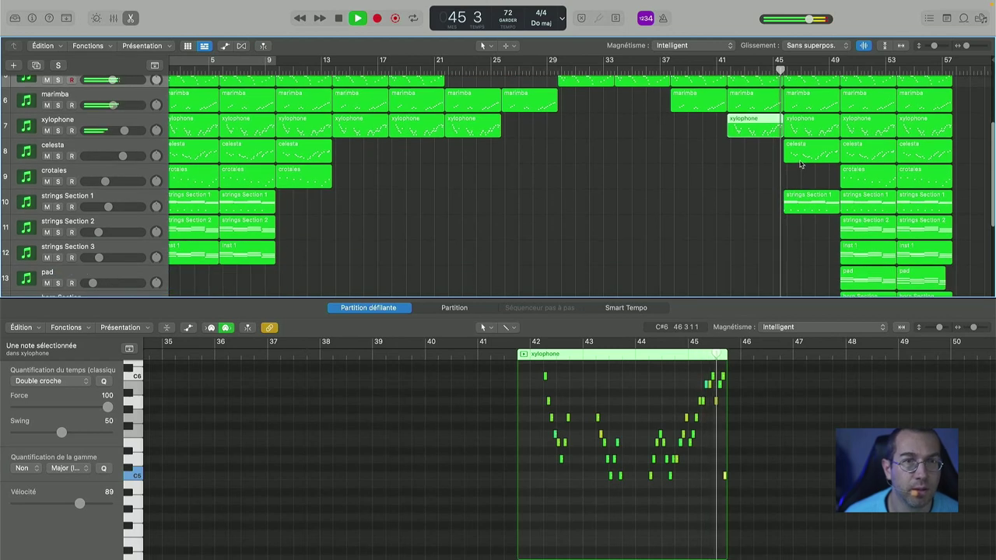
left_click(801, 160)
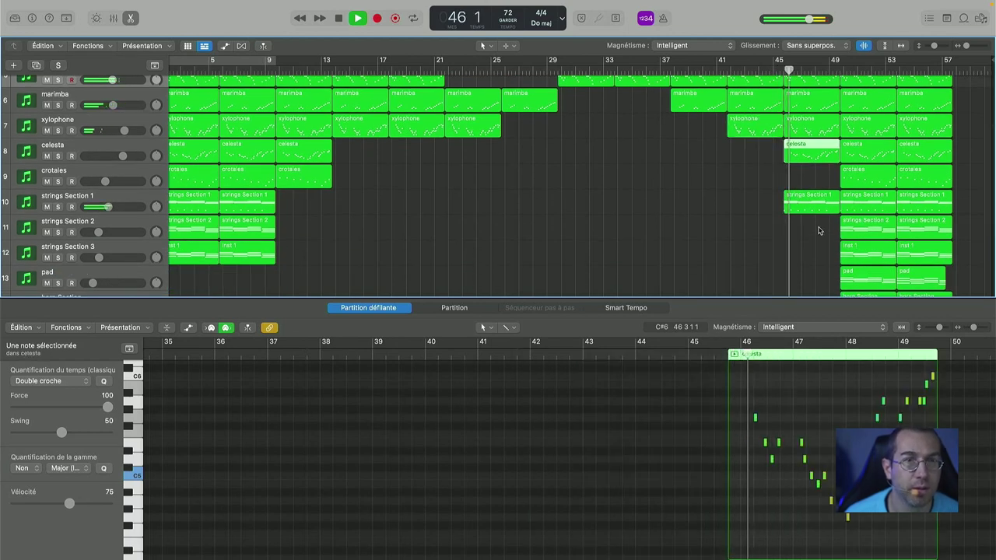
- Inspect the low short notes and the higher chords of the strings Section 1 region starting near bar 46
left_click(810, 203)
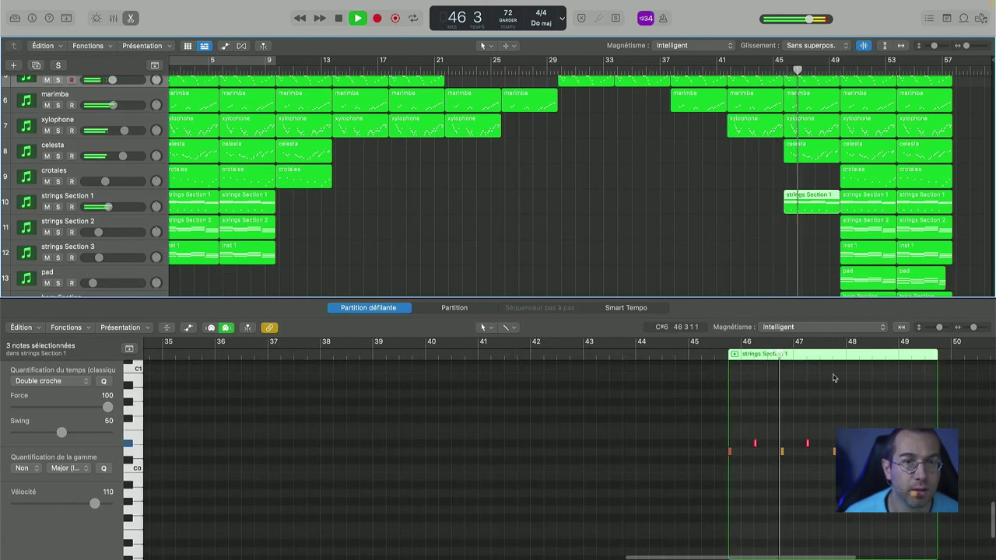
scroll(827, 422, "up", 10)
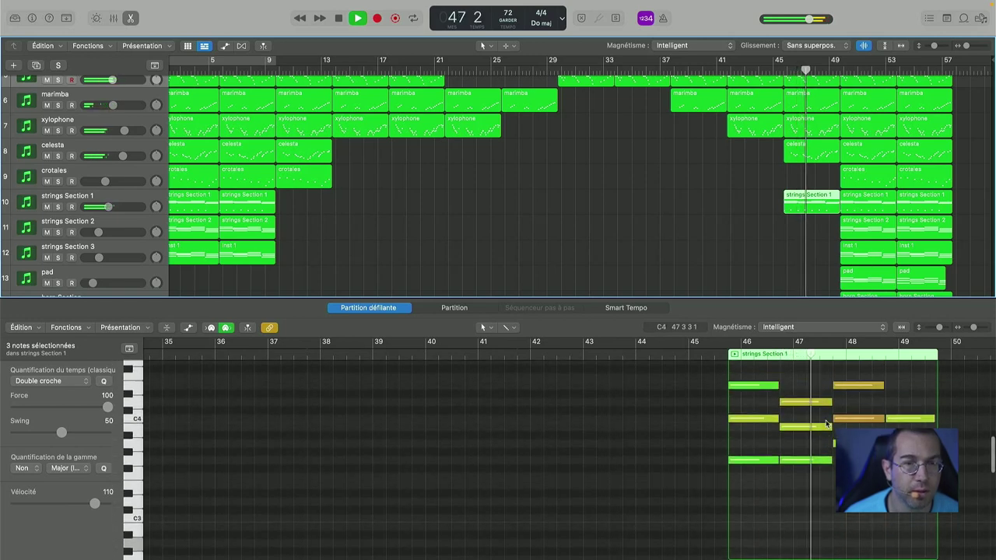
scroll(827, 422, "down", 7)
scroll(827, 424, "down", 5)
scroll(828, 424, "up", 10)
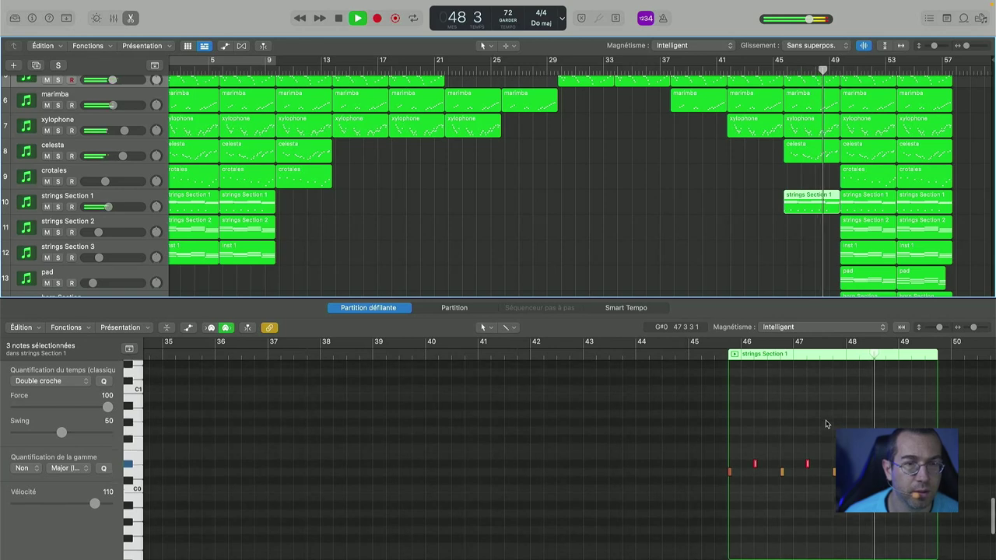
- Inspect the notes of the crotales region starting near bar 50 and the horn Section region starting near bar 54
left_click(862, 181)
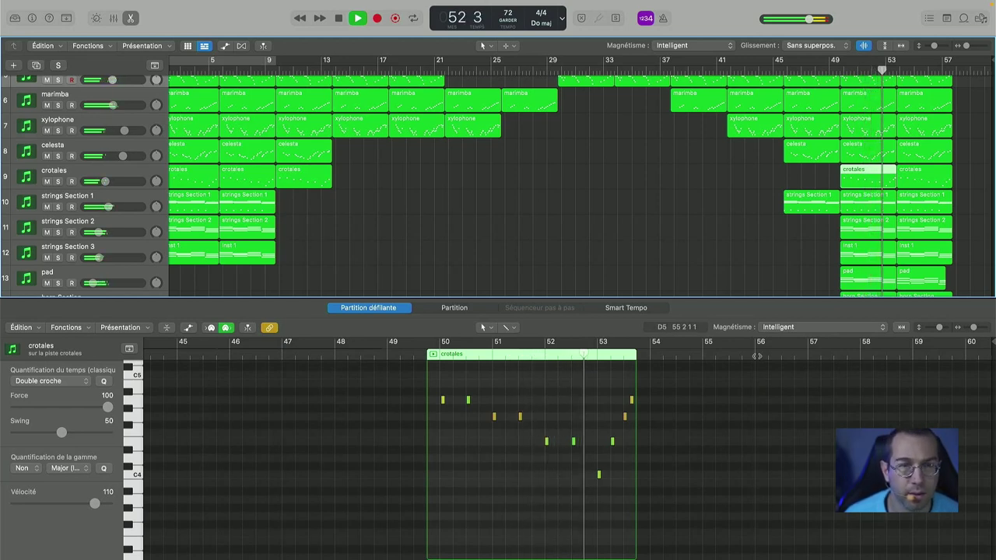
scroll(878, 250, "down", 5)
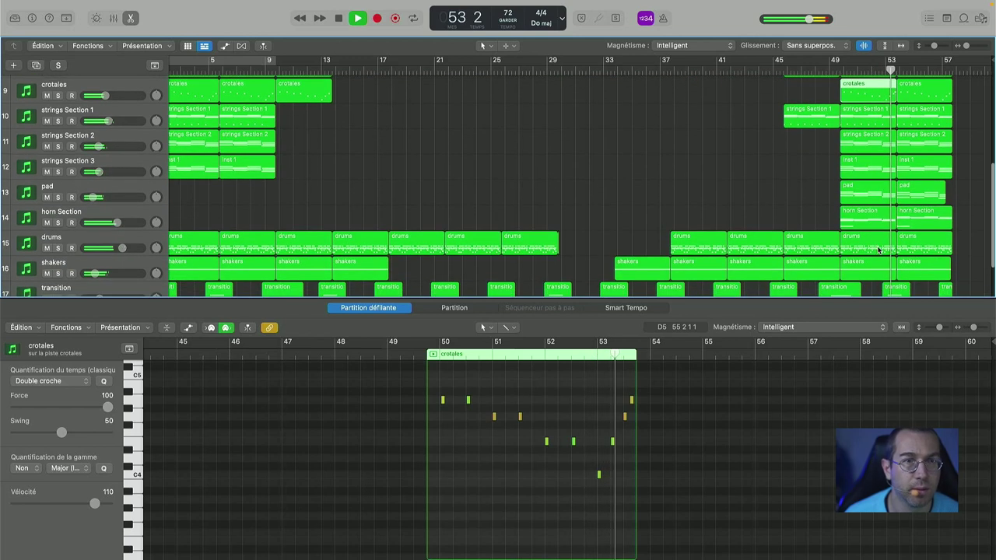
left_click(909, 222)
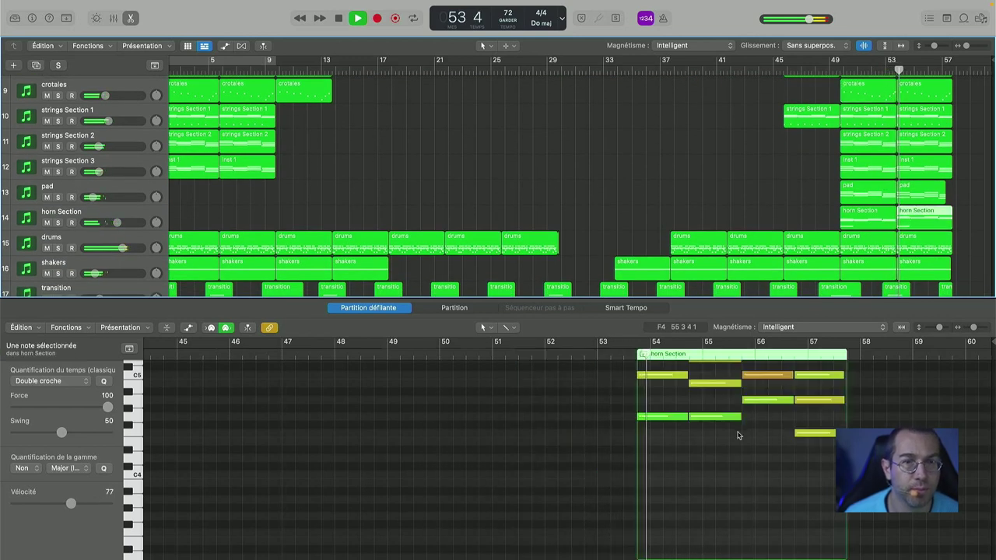
scroll(739, 436, "down", 10)
scroll(738, 435, "up", 10)
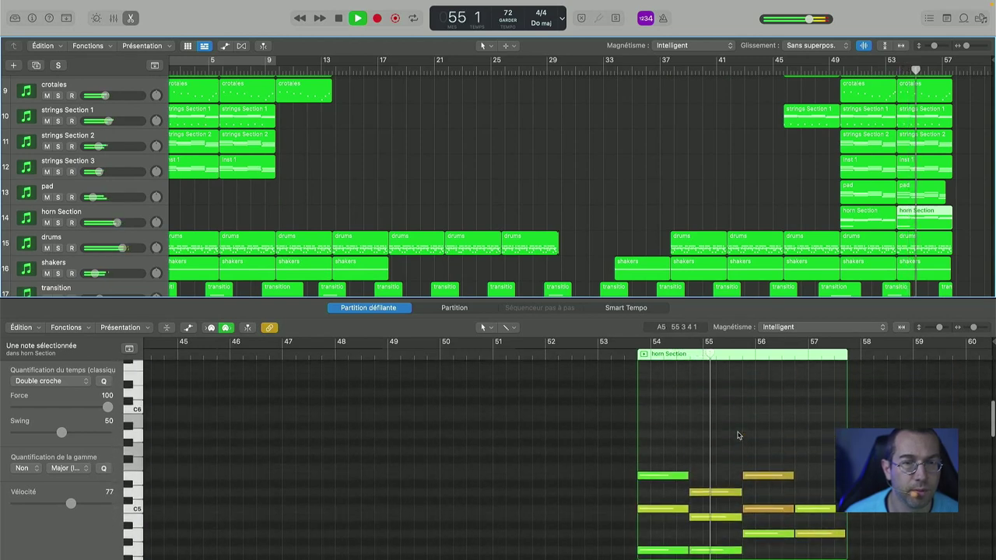
scroll(738, 436, "down", 1)
- Close the piano roll and stop playback past the end of the last regions
key("e")
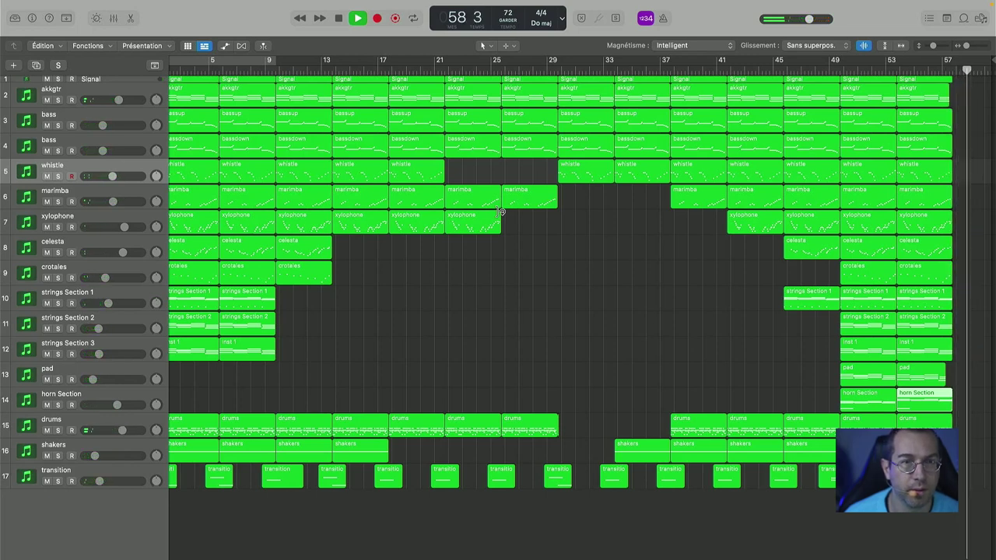
key("space")
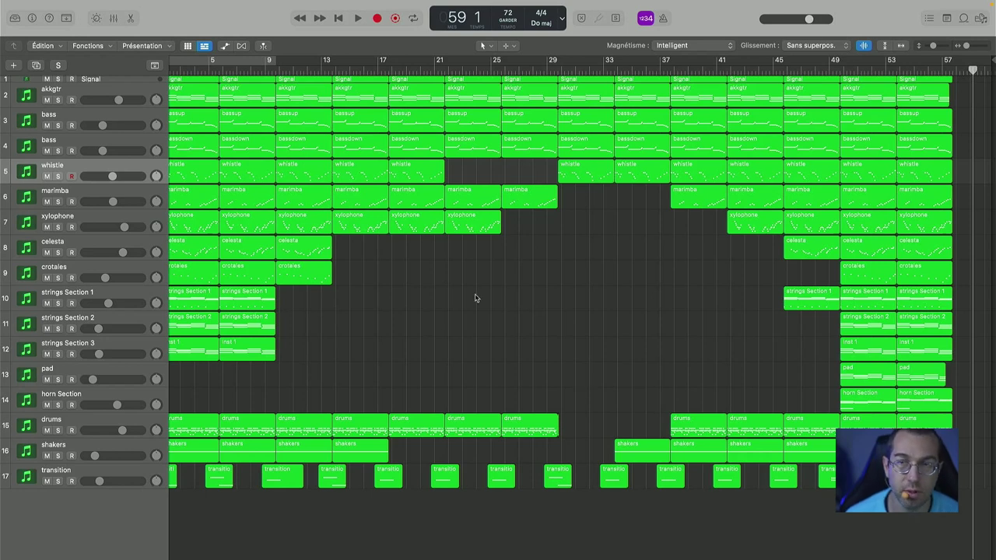
- Play the opening section with cycle mode on, stop near bar 6, and turn cycle mode off
scroll(469, 320, "left", 3)
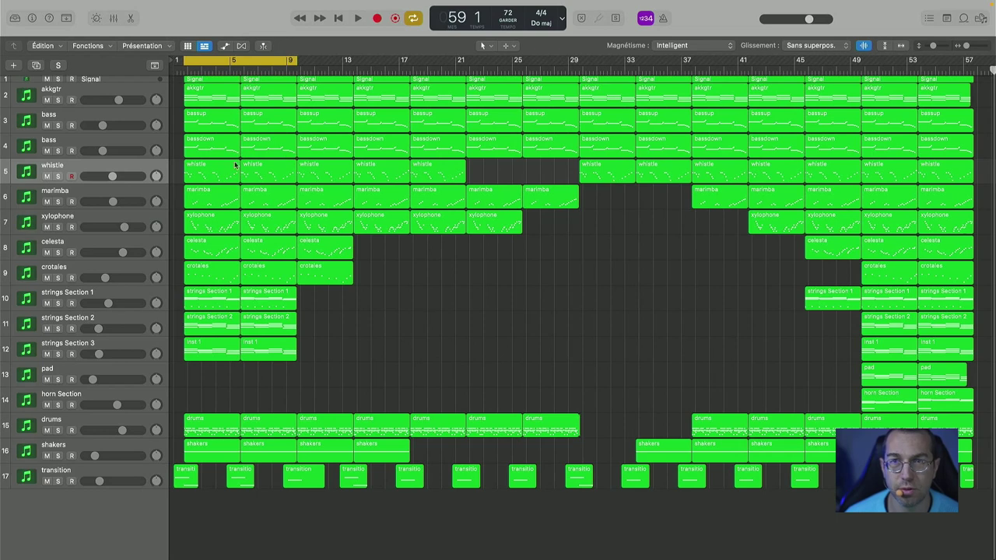
key("space")
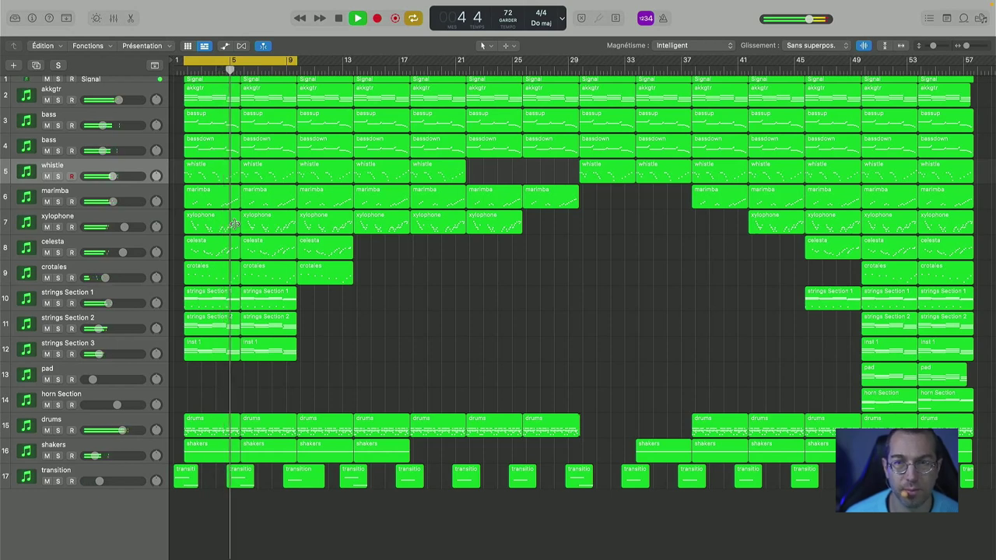
key("space")
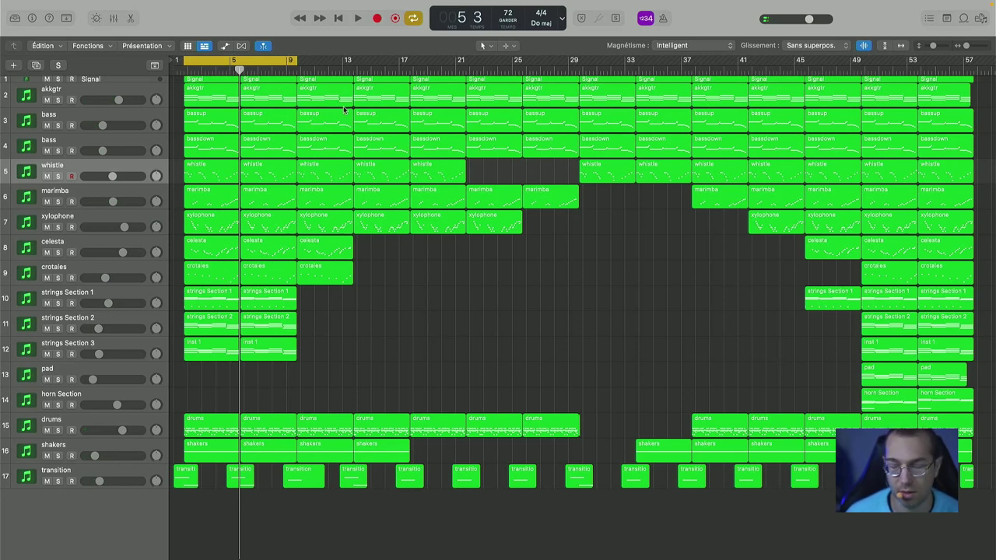
key("c")
- Mute the horn Section track and listen to the pad track soloed from just before bar 50
left_click(861, 70)
scroll(739, 261, "right", 3)
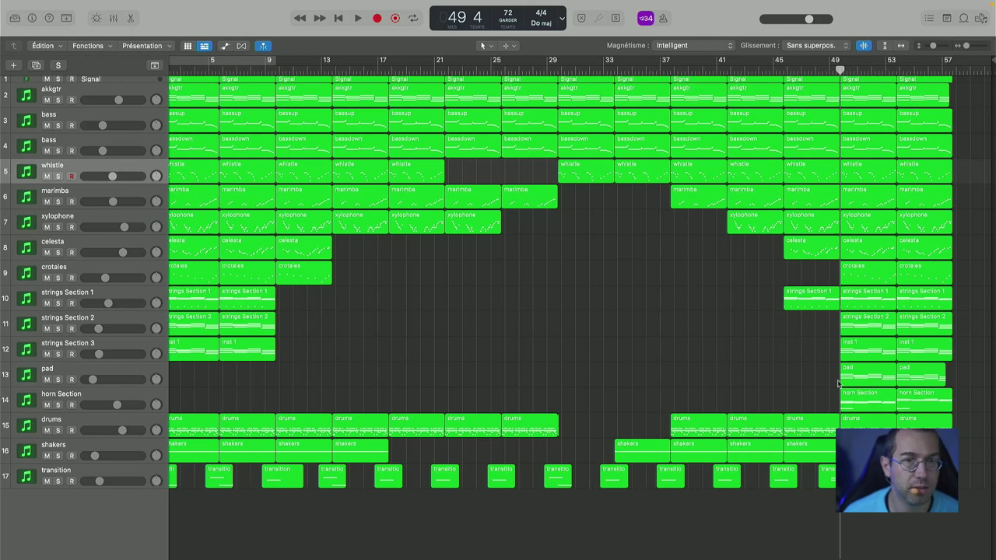
left_click(47, 406)
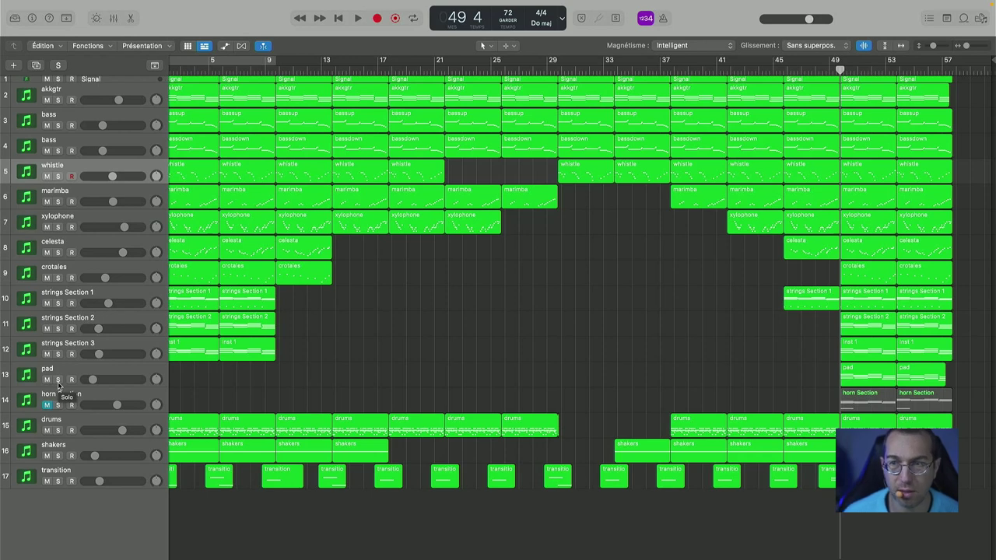
left_click(57, 380)
key("space")
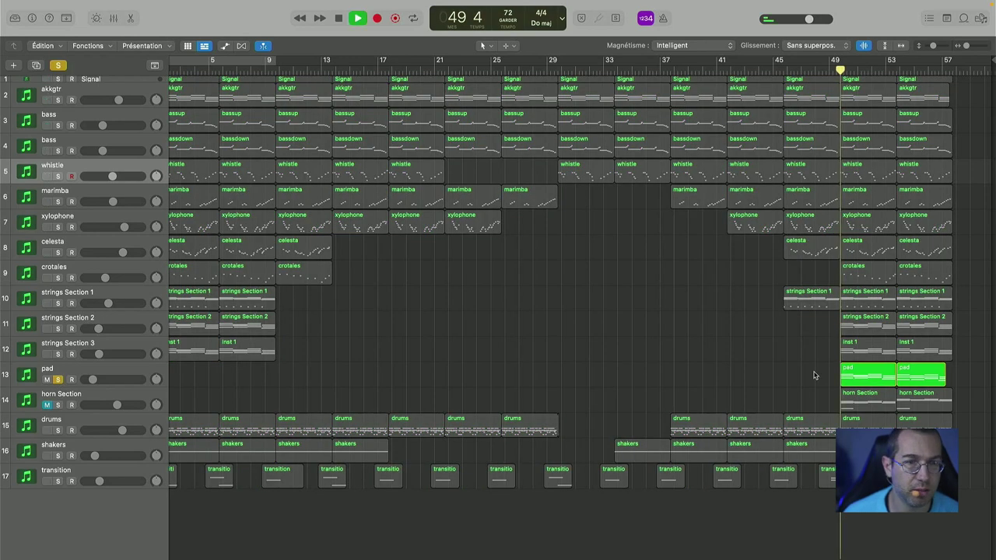
key("space")
left_click(58, 380)
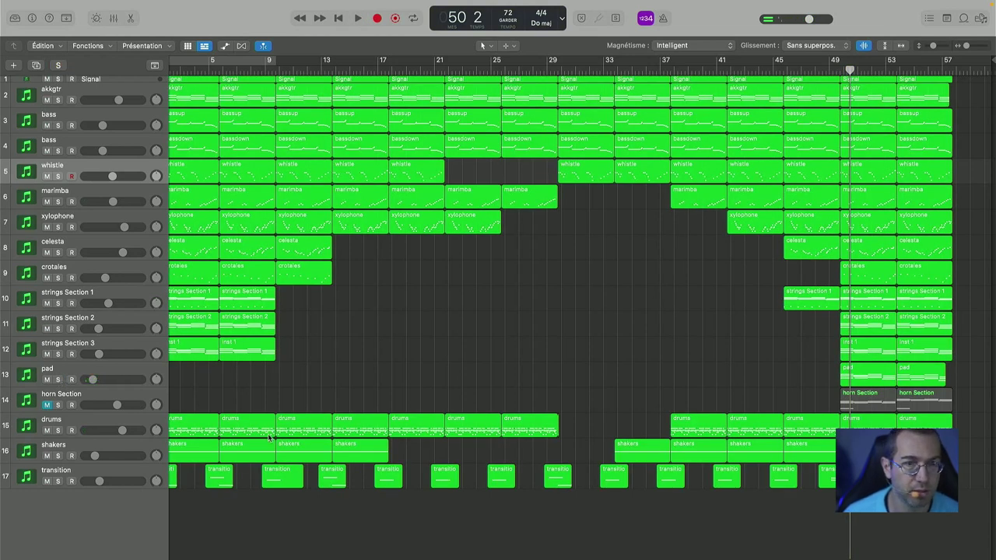
- Play the full mix without horns from just before bar 50, muting and unmuting the pad track to compare
key("space")
key("space")
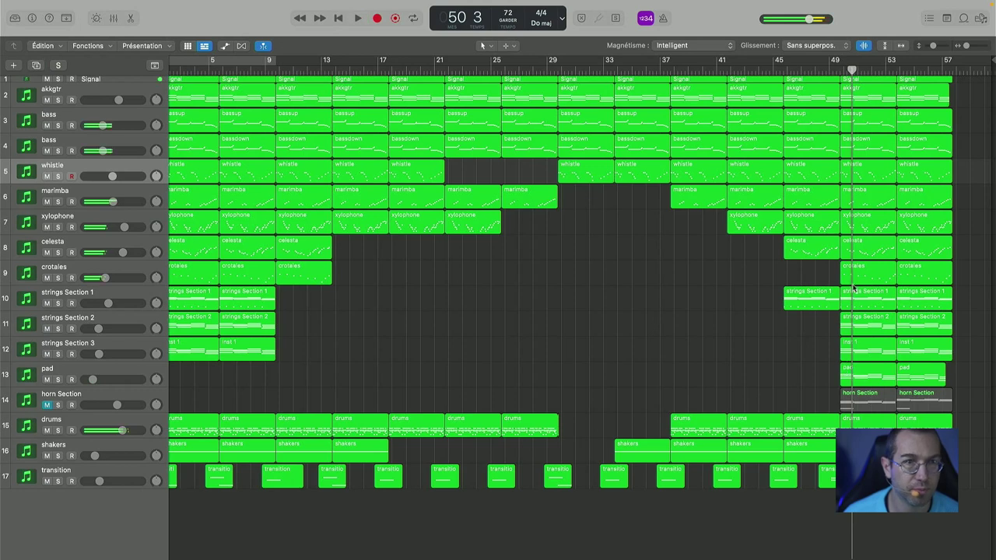
left_click(838, 70)
key("space")
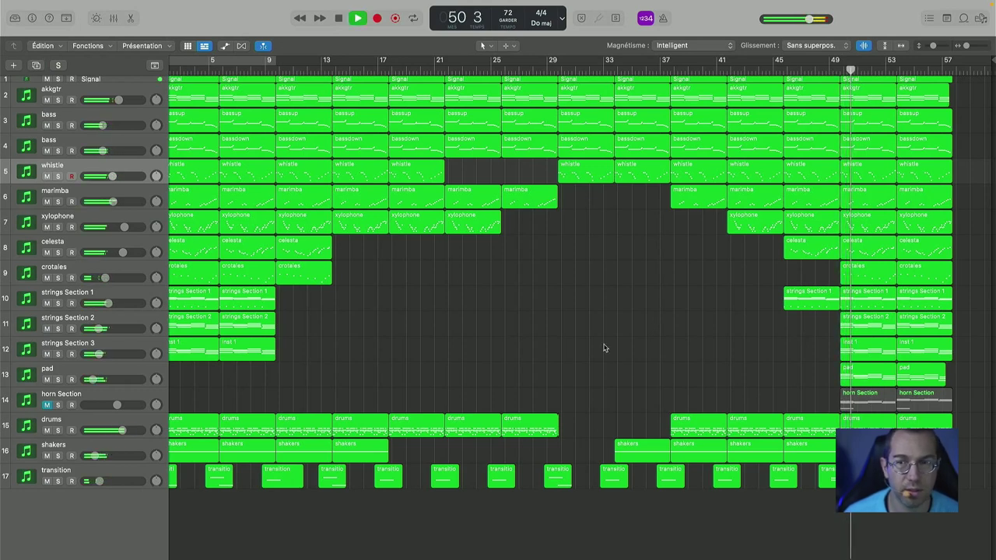
left_click(47, 379)
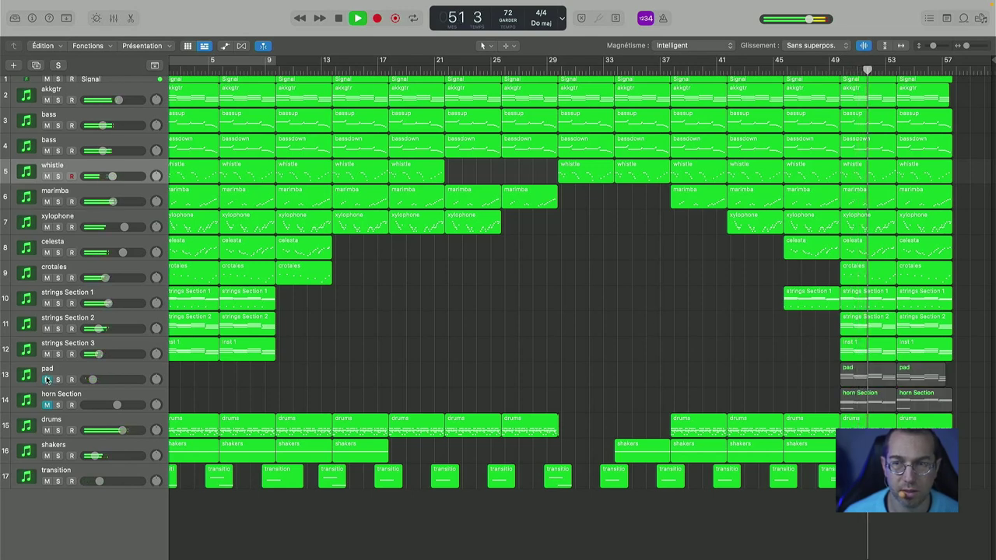
left_click(47, 379)
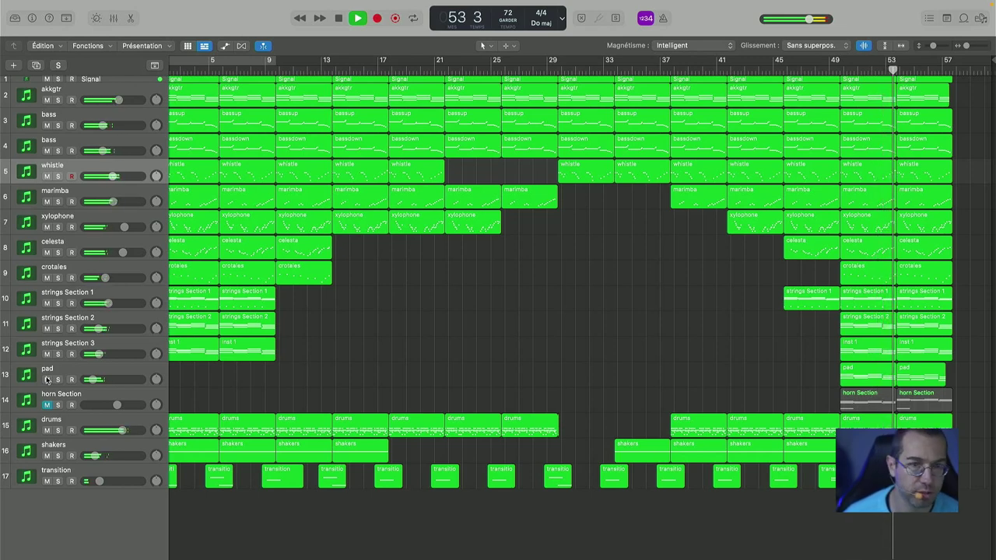
key("space")
- Unmute the horn Section track and listen to it soloed from just before bar 50
left_click(47, 406)
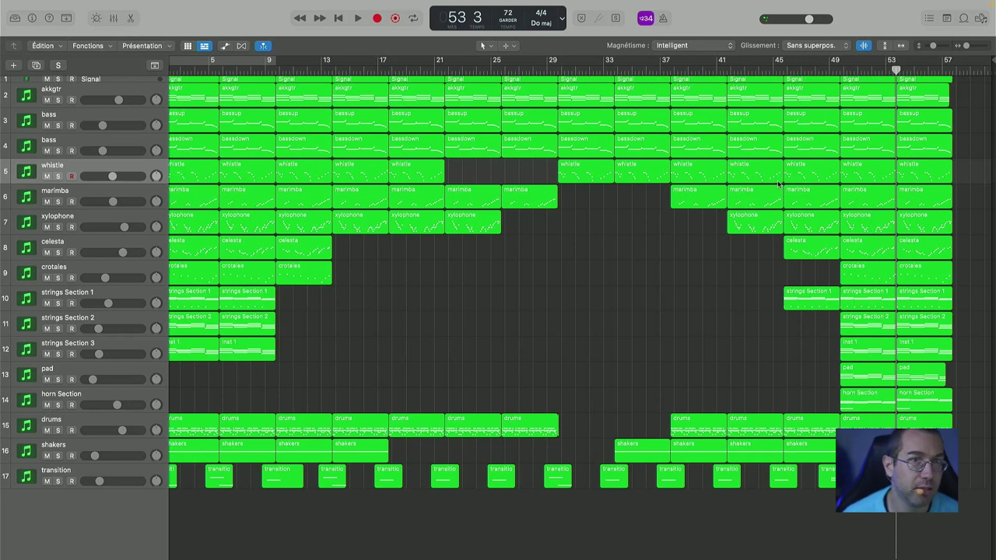
left_click(839, 72)
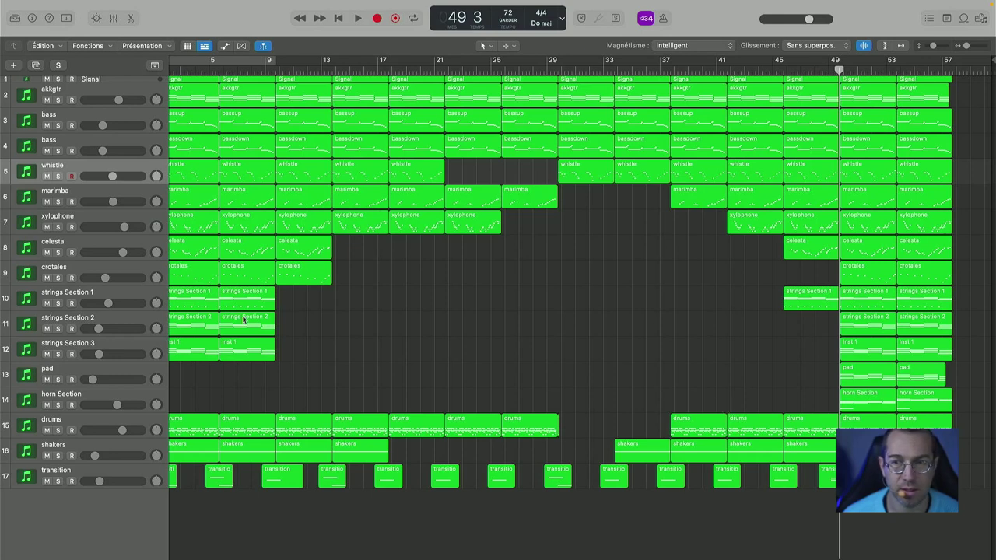
left_click(59, 405)
key("space")
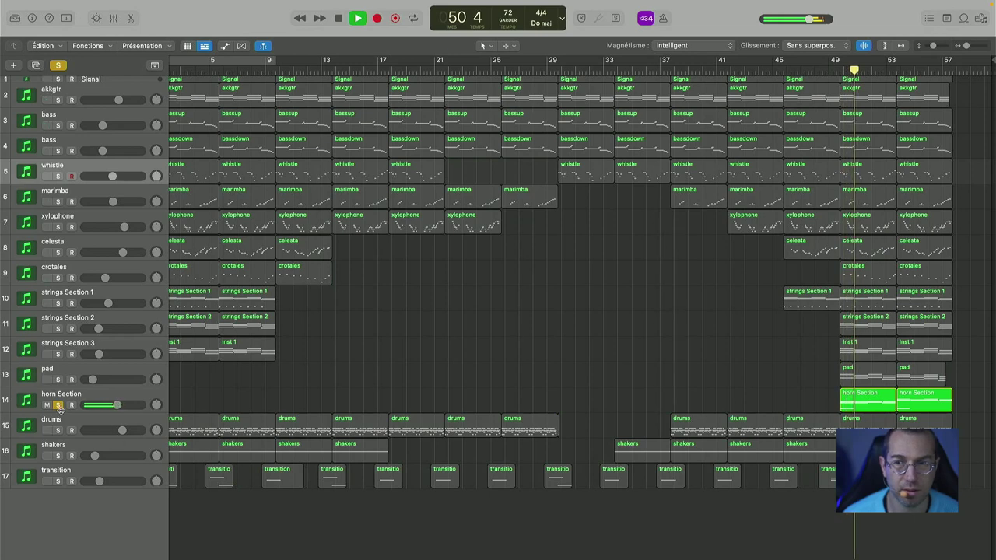
key("space")
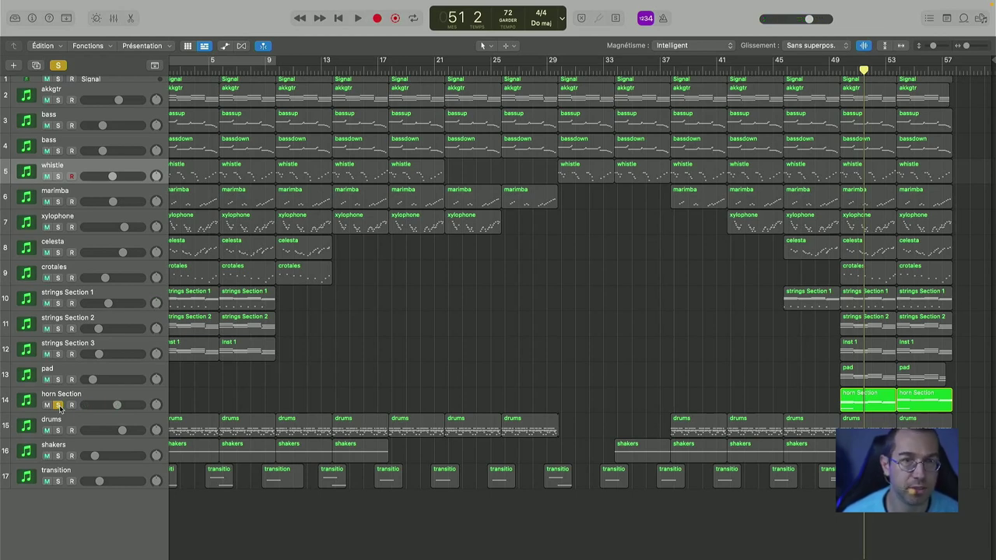
left_click(58, 405)
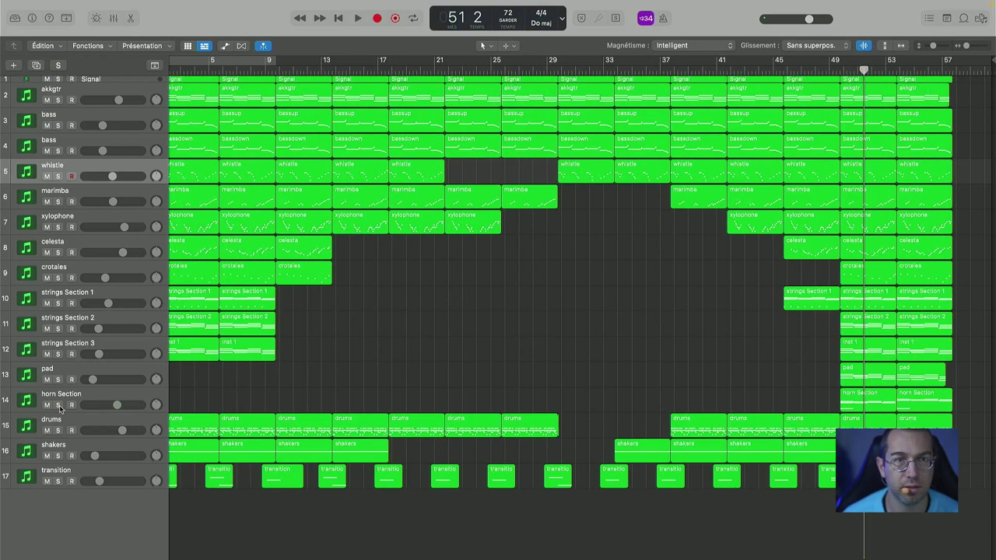
- Play the full mix from just before bar 50 through the end of the arrangement
left_click(839, 69)
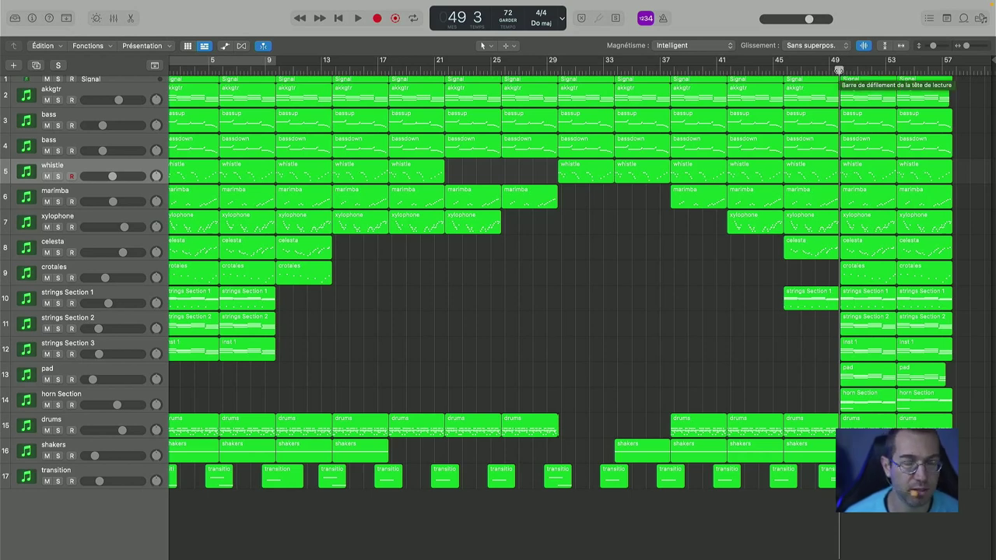
key("space")
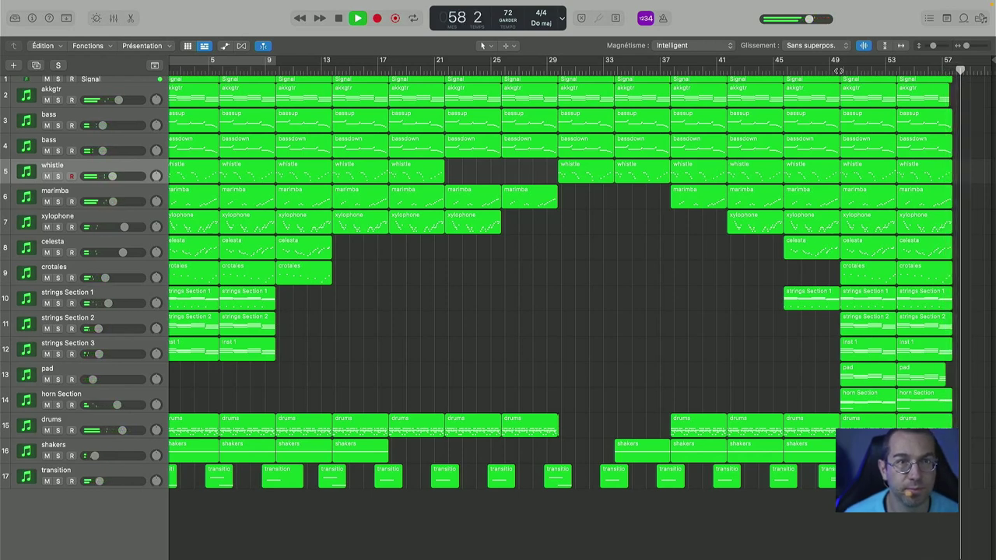
key("space")
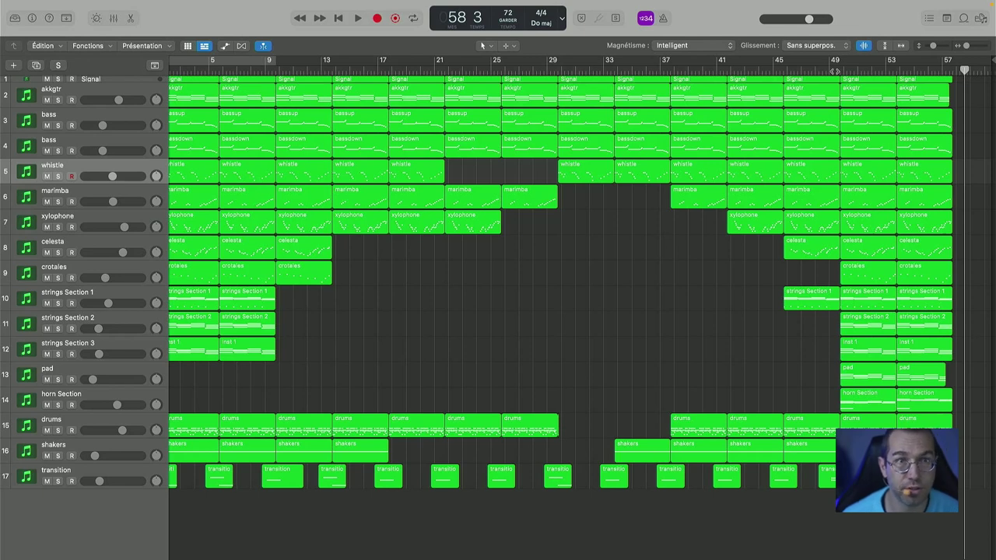
- Replay the final section from just before bar 50 and stop near bar 54
key("space")
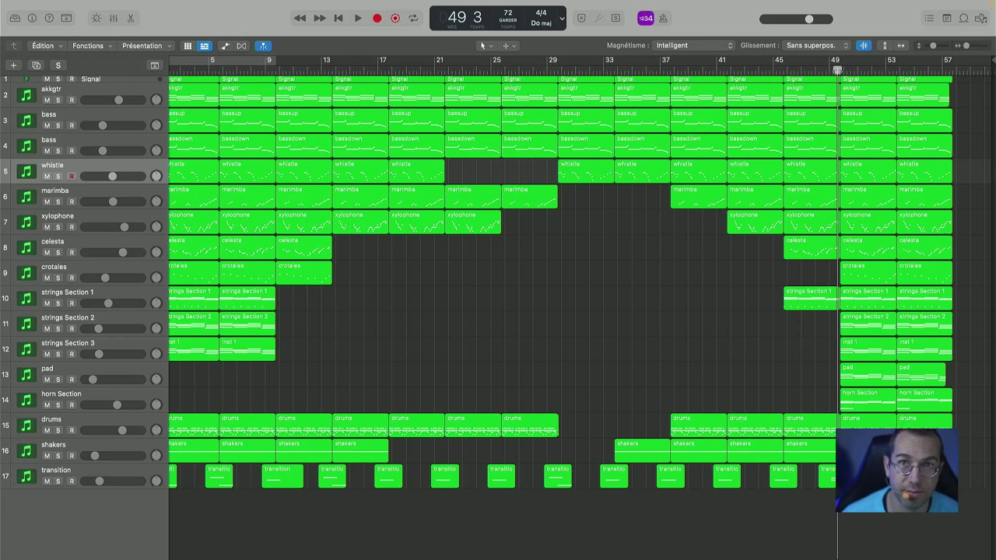
key("space")
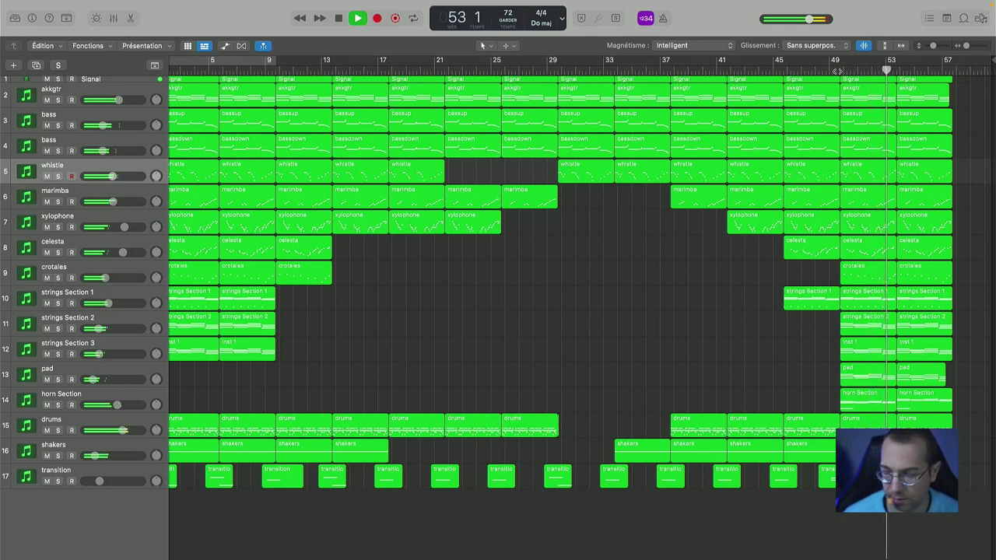
key("space")
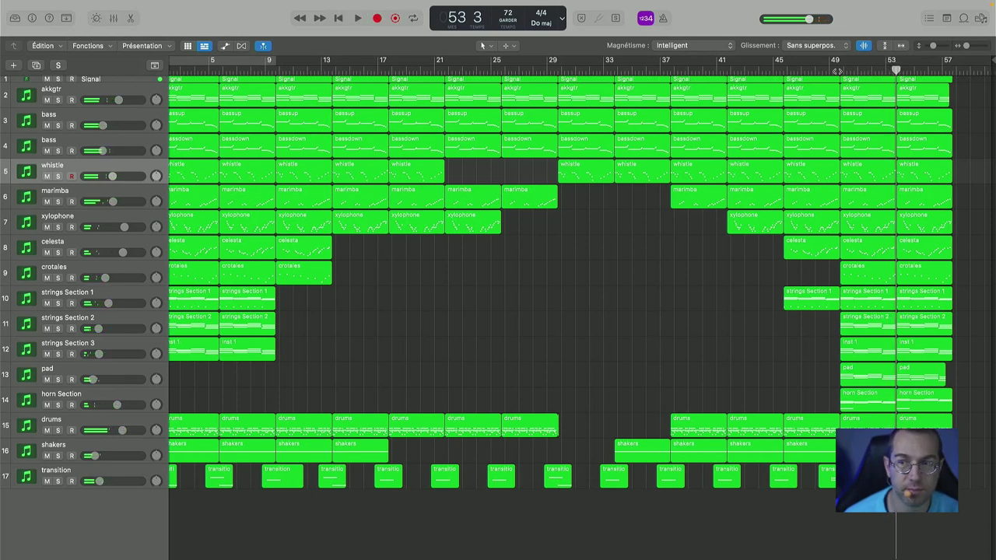